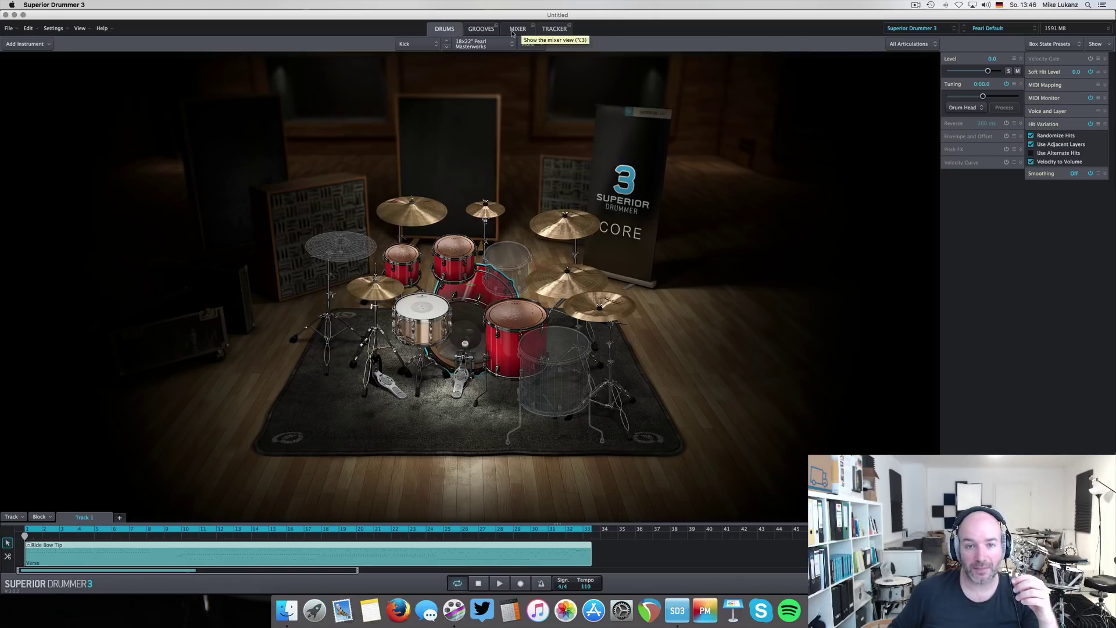
Switch to the mixer, review the microphone channels from Kick In to Amb Ribbon, and hide all mic channels.
{"action": "left_click", "coordinate": [514, 30]}
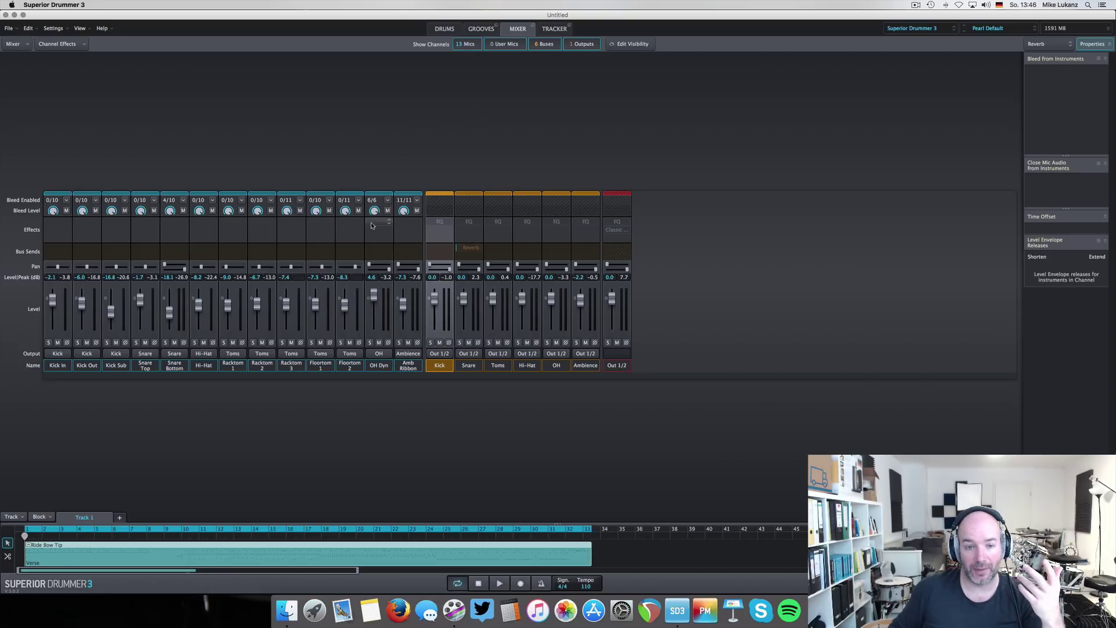
{"action": "left_click", "coordinate": [58, 366]}
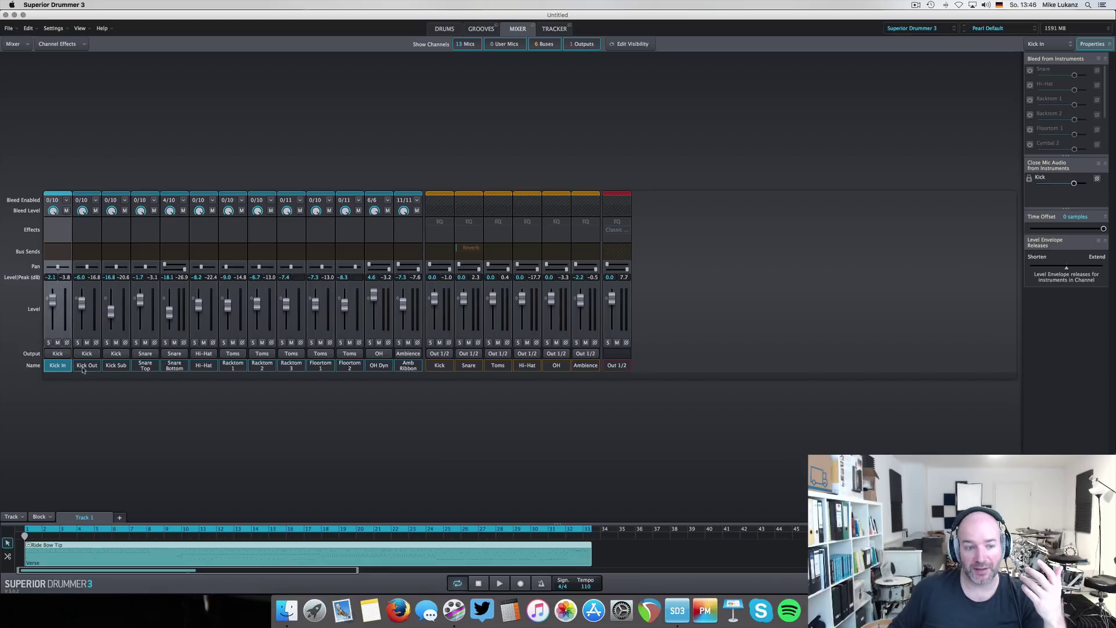
{"action": "left_click", "coordinate": [119, 367]}
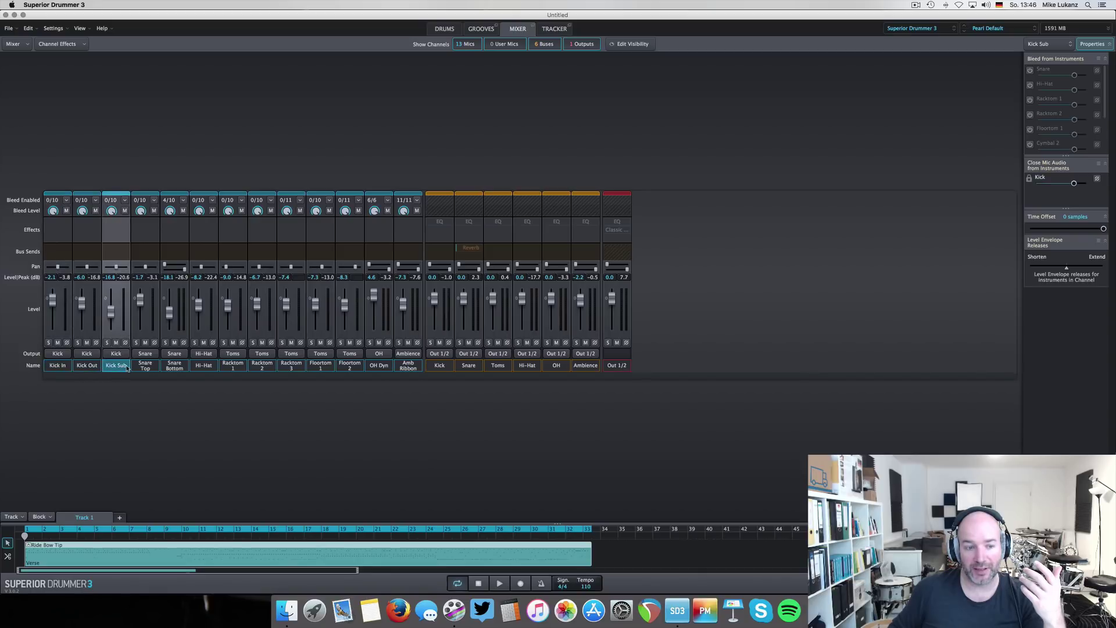
{"action": "left_click", "coordinate": [405, 367]}
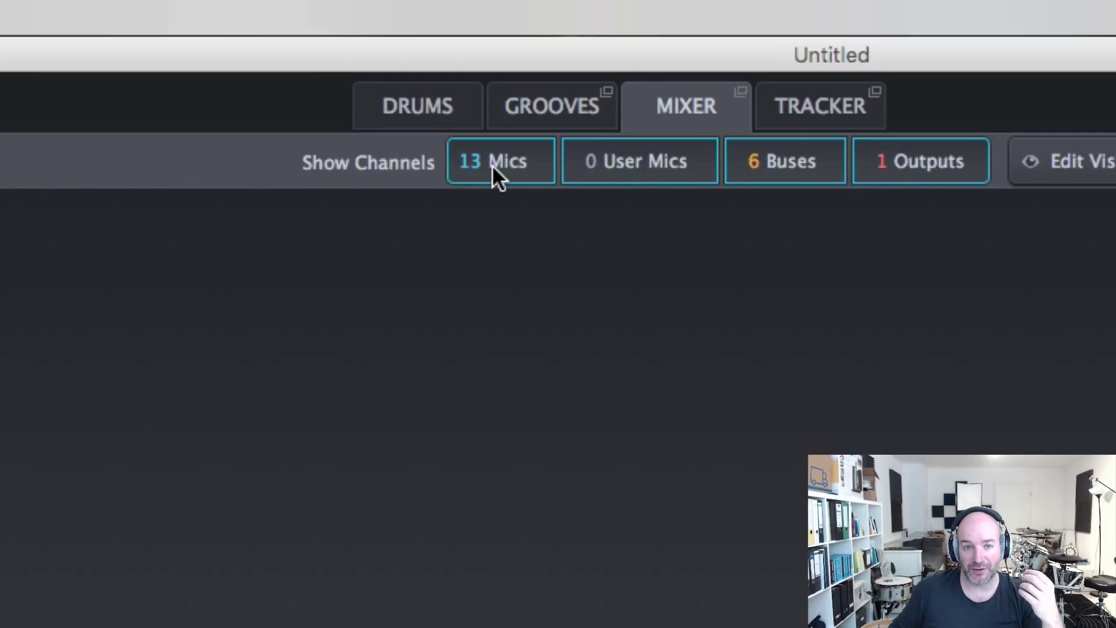
{"action": "left_click", "coordinate": [491, 162]}
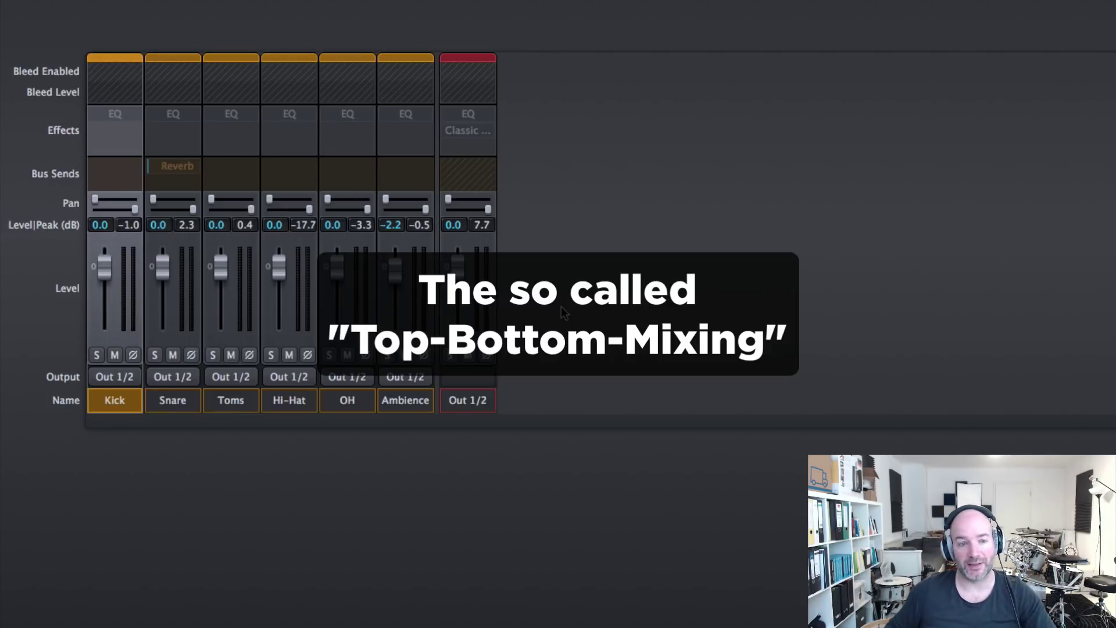
Play the drum groove and enable the EQ insert on the Out 1/2 channel.
{"action": "mouse_move", "coordinate": [469, 133]}
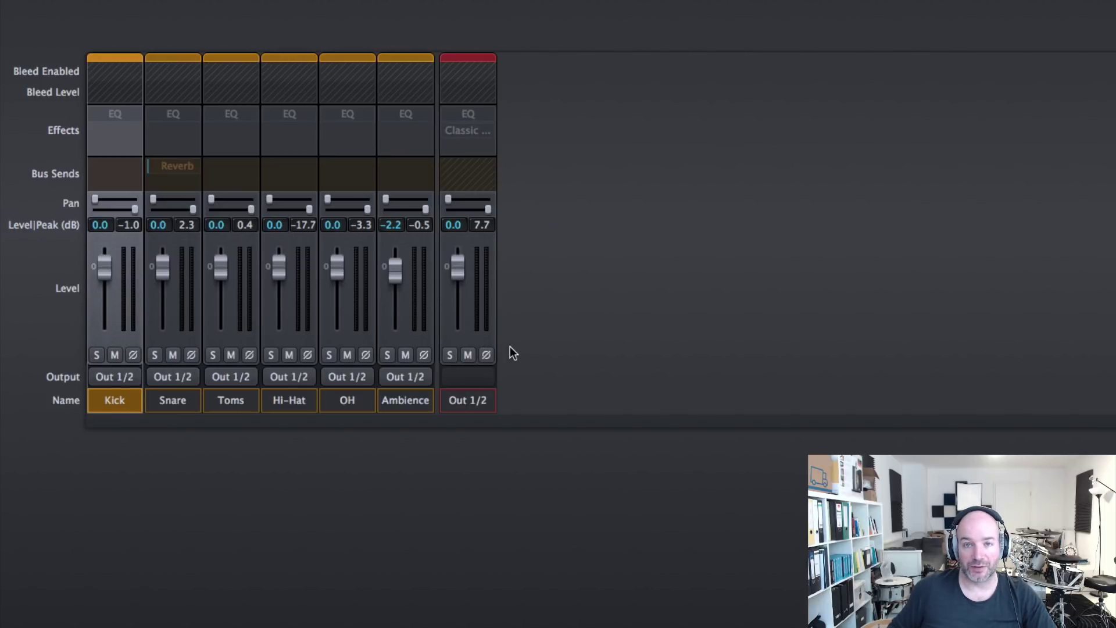
{"action": "key", "text": "space"}
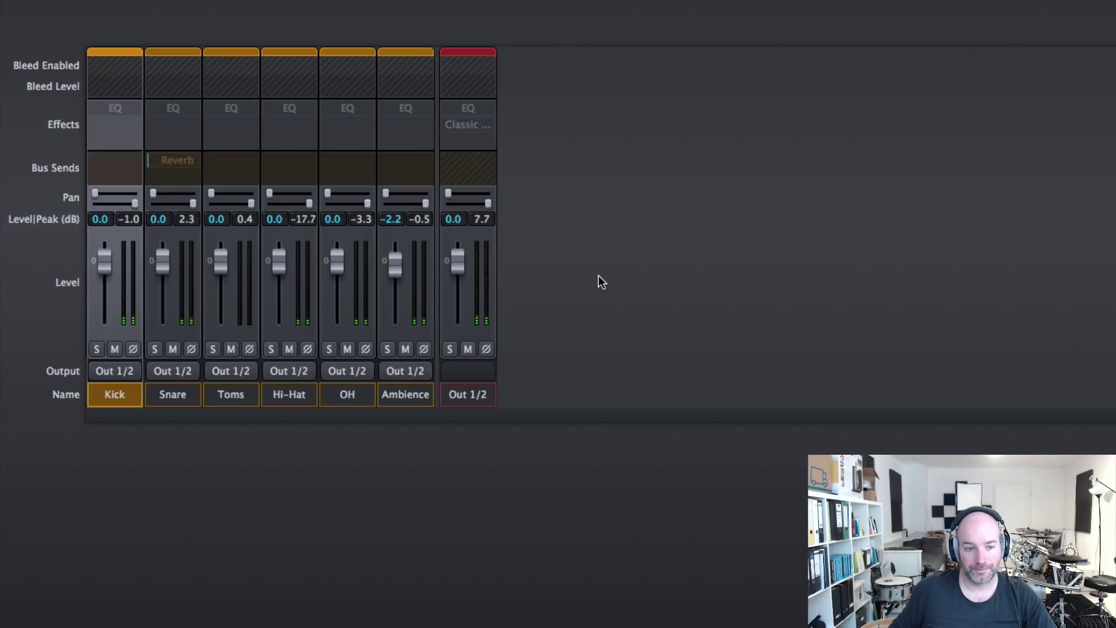
{"action": "left_click", "coordinate": [453, 107]}
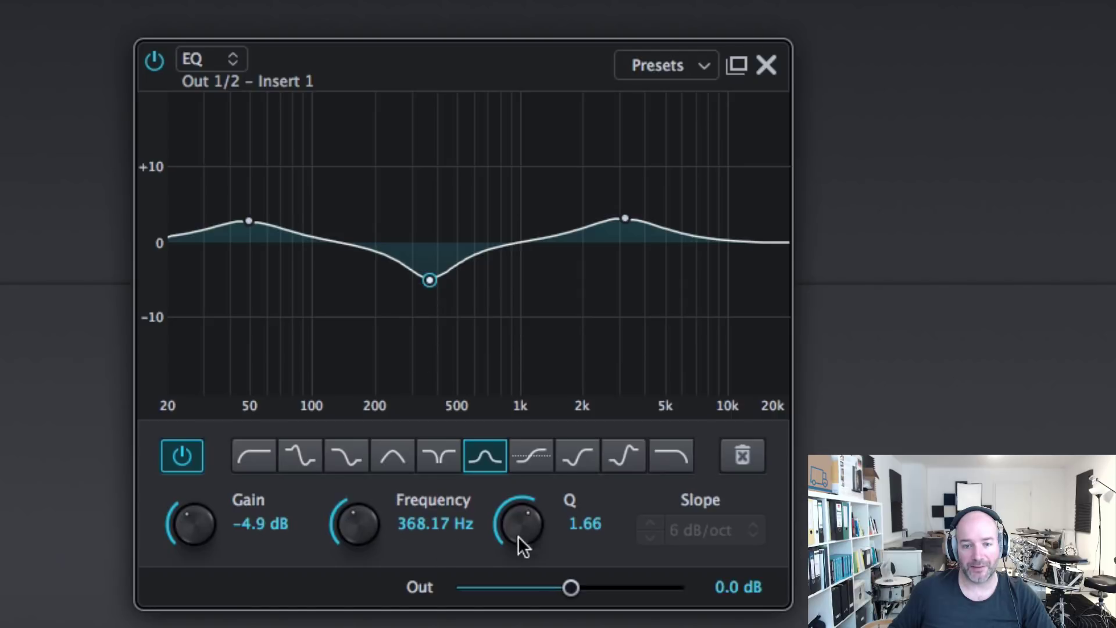
Boost the 368 Hz band of the output EQ to 18 dB and audition it during playback.
{"action": "left_click_drag", "start_coordinate": [191, 529], "coordinate": [223, 388]}
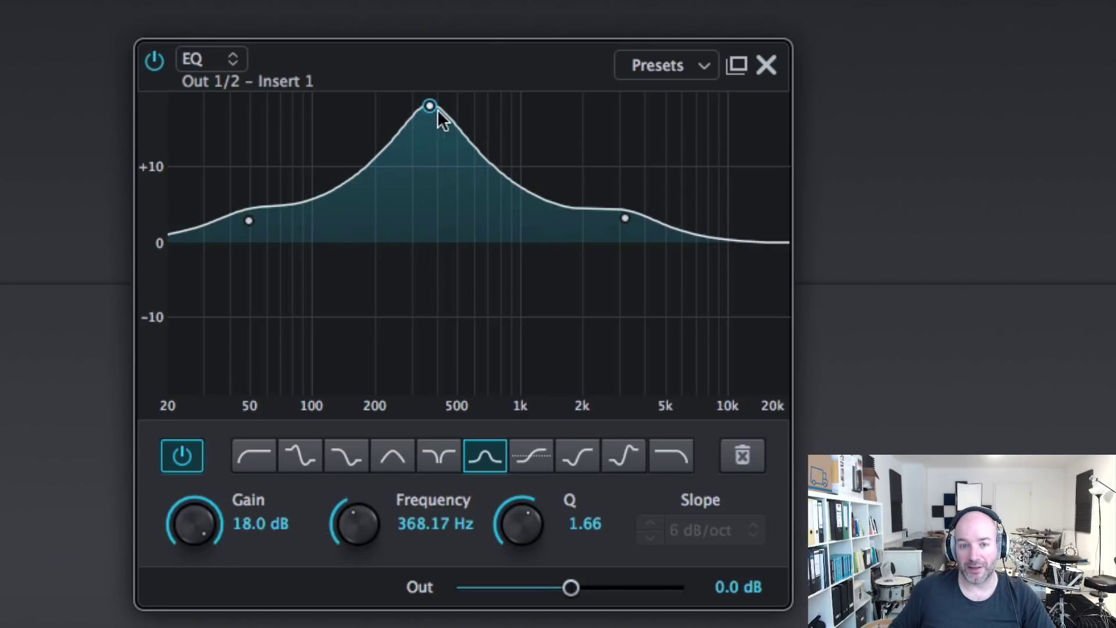
{"action": "key", "text": "space"}
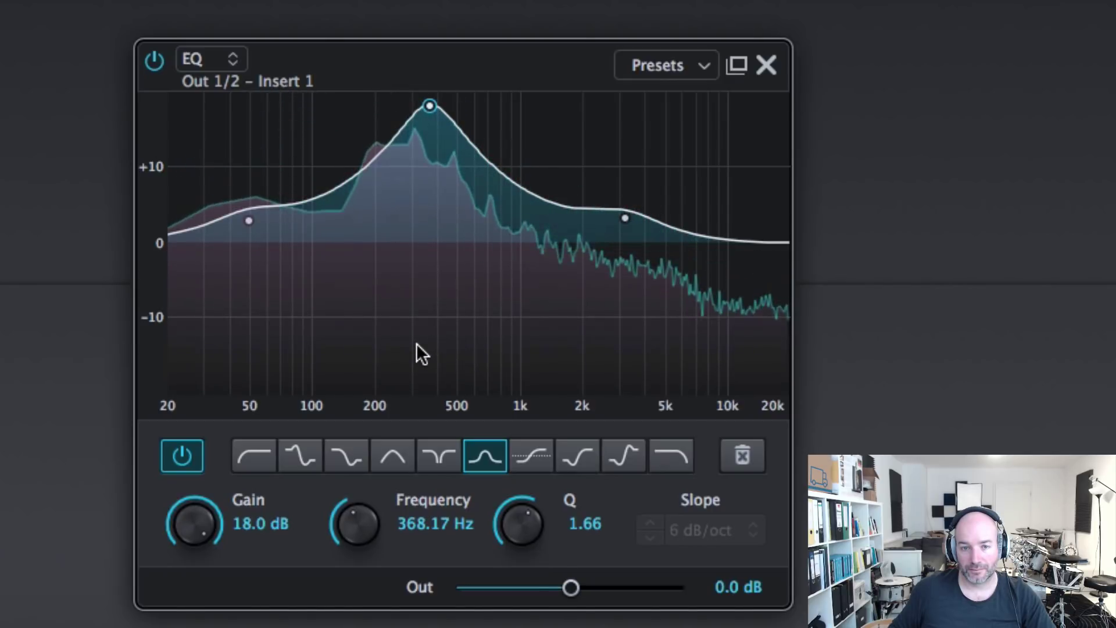
{"action": "key", "text": "space"}
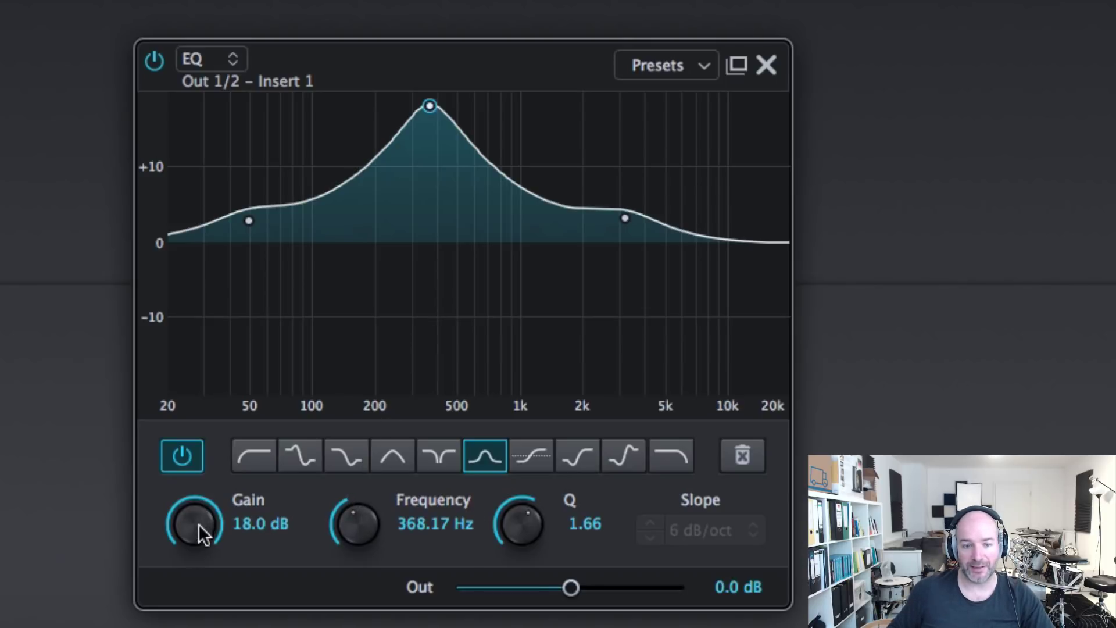
Cut the 368 Hz band to about -5 dB and set the 48.8 Hz band's gain to 2.5 dB.
{"action": "left_click_drag", "start_coordinate": [198, 524], "coordinate": [180, 620]}
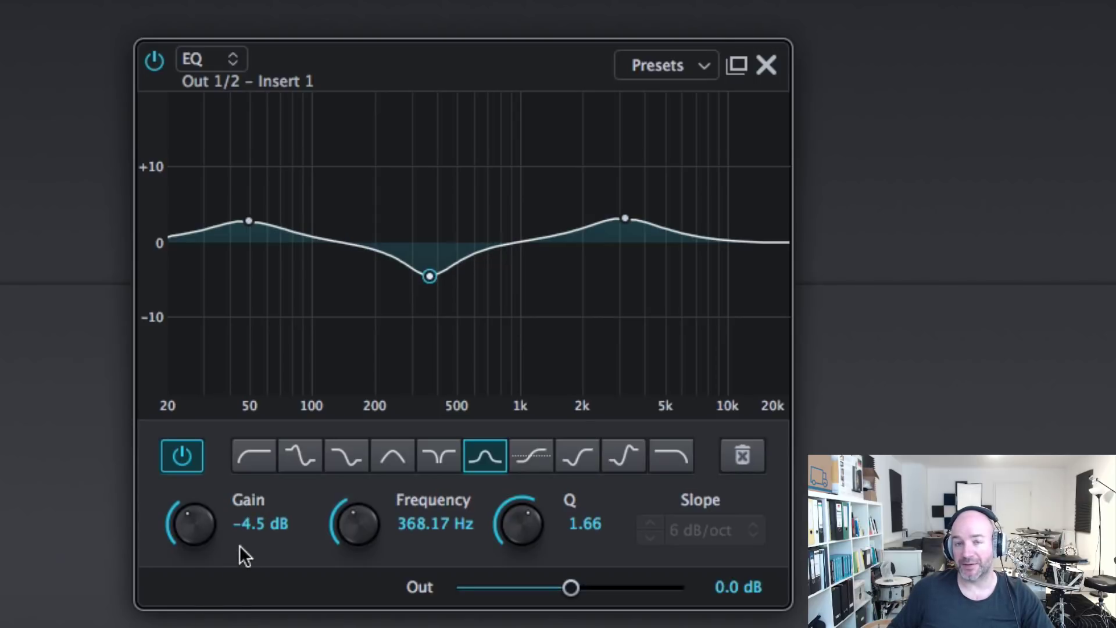
{"action": "key", "text": "space"}
{"action": "mouse_move", "coordinate": [192, 521]}
{"action": "left_mouse_down"}
{"action": "mouse_move", "coordinate": [196, 463]}
{"action": "mouse_move", "coordinate": [176, 521]}
{"action": "mouse_move", "coordinate": [217, 451]}
{"action": "mouse_move", "coordinate": [196, 522]}
{"action": "left_mouse_up"}
{"action": "left_click", "coordinate": [248, 221]}
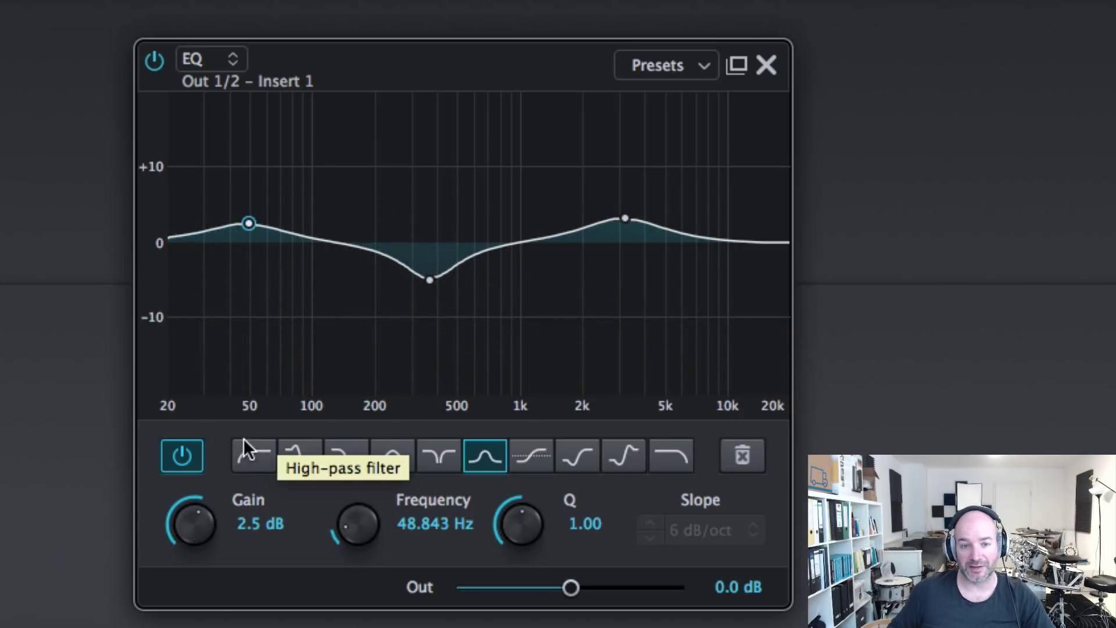
Select the high-mid EQ band and compare the playing groove with the output EQ bypassed and enabled.
{"action": "left_click", "coordinate": [621, 215]}
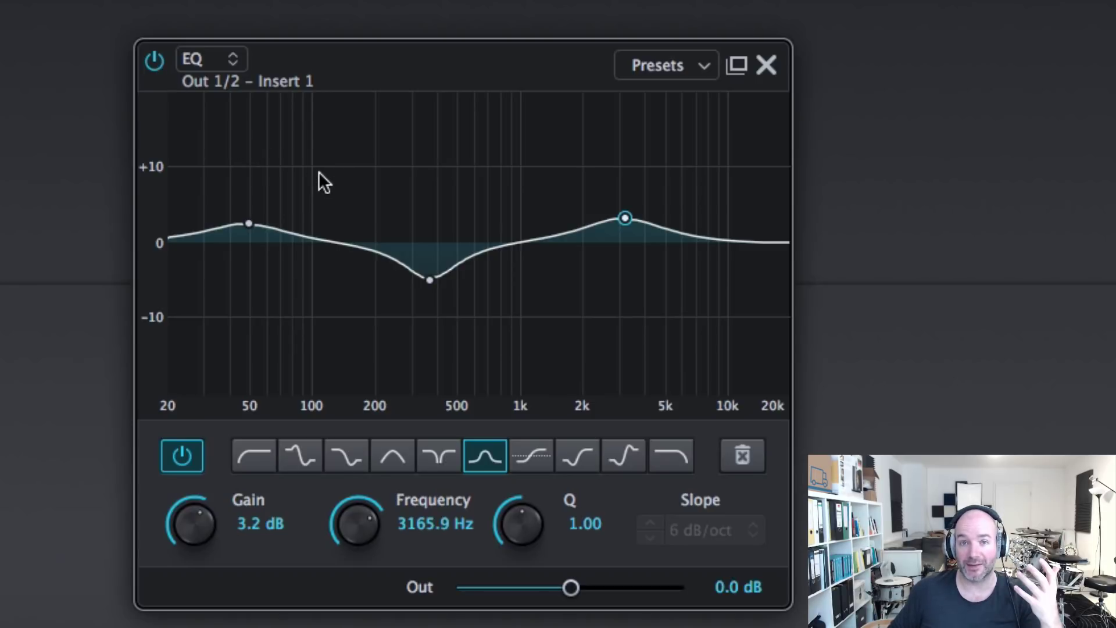
{"action": "key", "text": "space"}
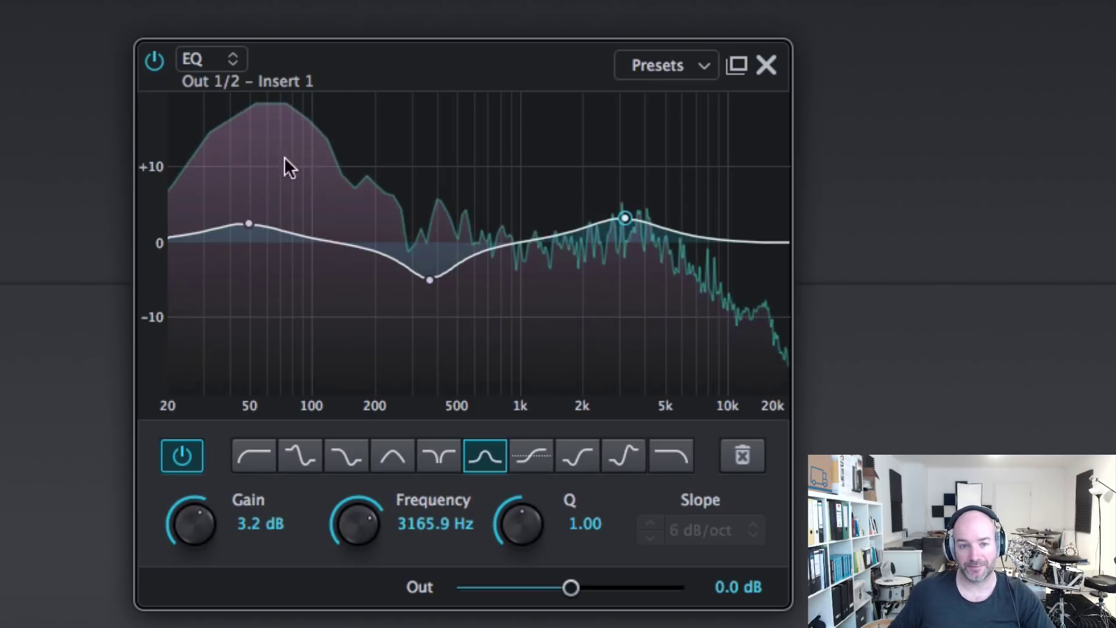
{"action": "left_click", "coordinate": [156, 62]}
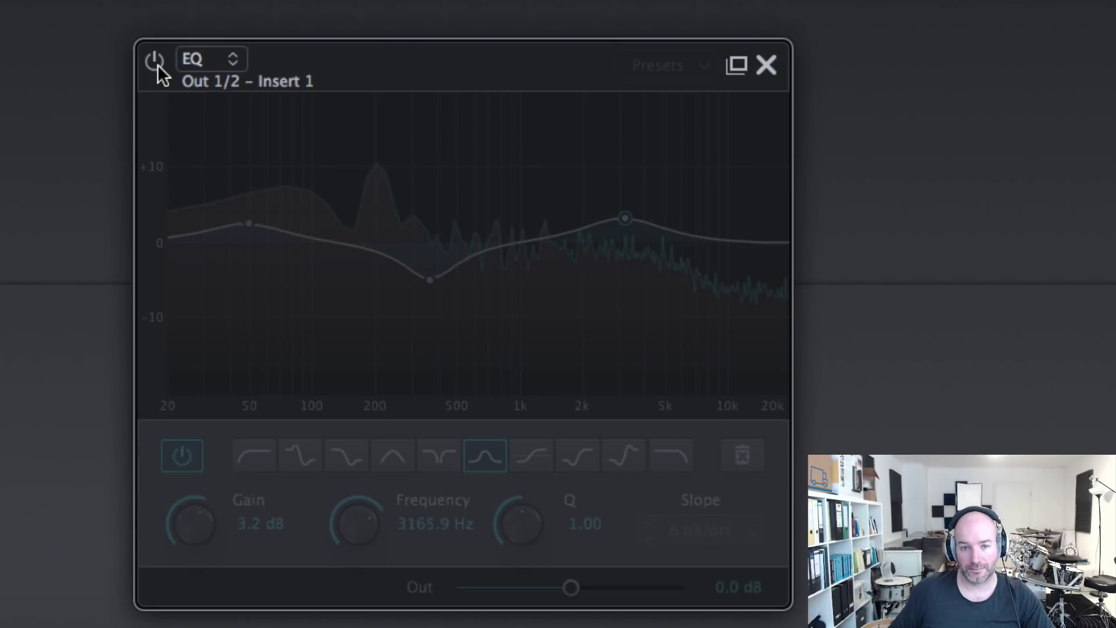
{"action": "left_click", "coordinate": [157, 64]}
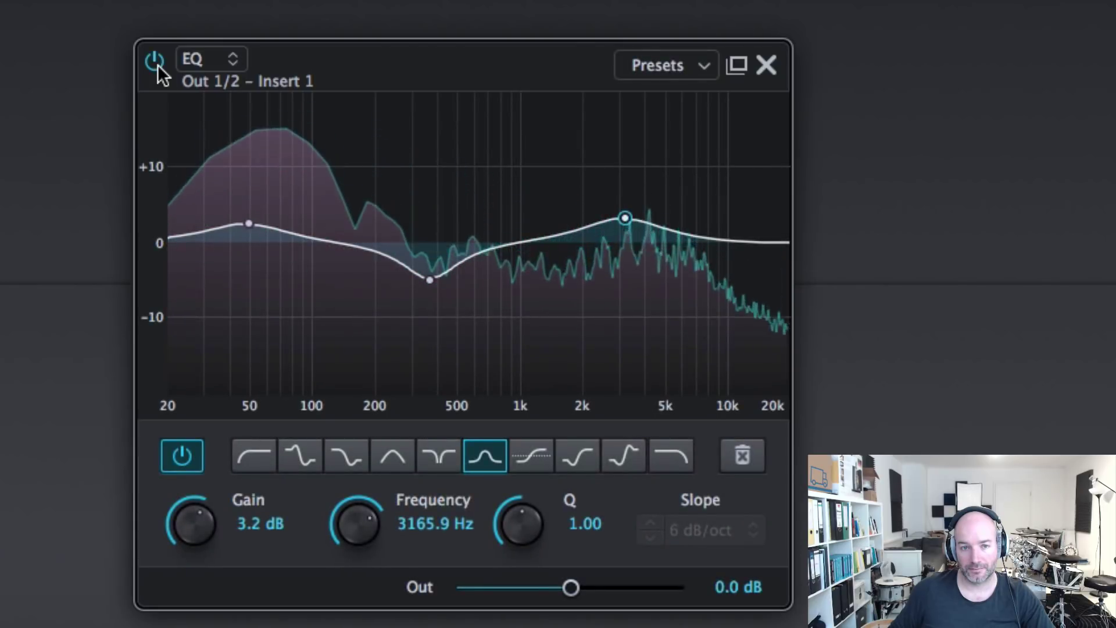
{"action": "left_click", "coordinate": [155, 62]}
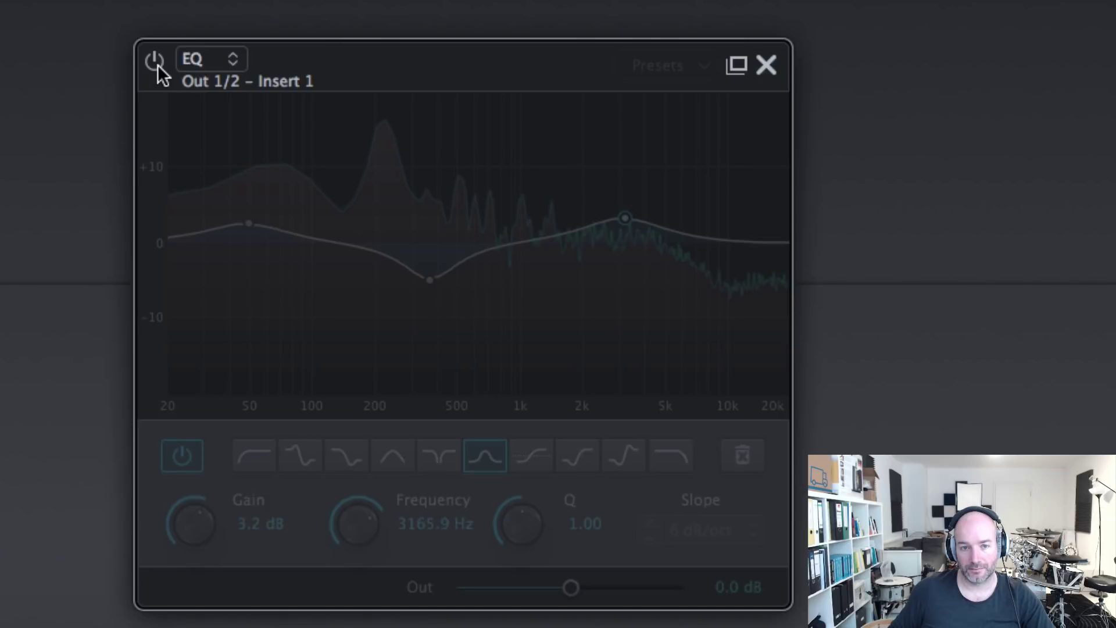
{"action": "left_click", "coordinate": [158, 64]}
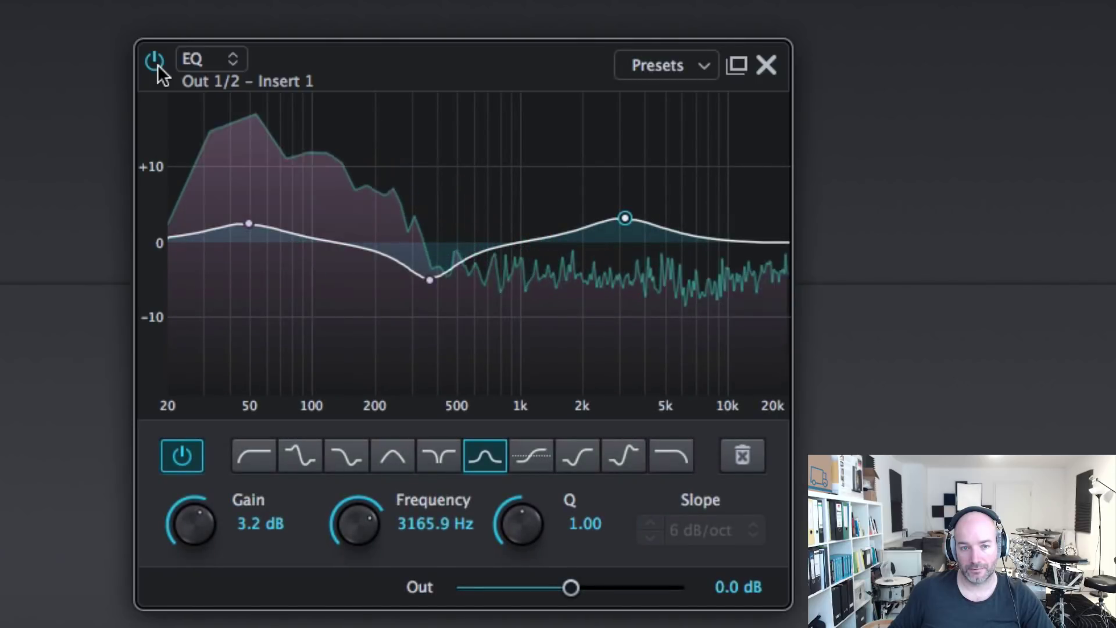
Adjust the high-mid EQ band to 2.0 dB at 3611.7 Hz and close the output EQ.
{"action": "left_click_drag", "start_coordinate": [624, 218], "coordinate": [637, 227]}
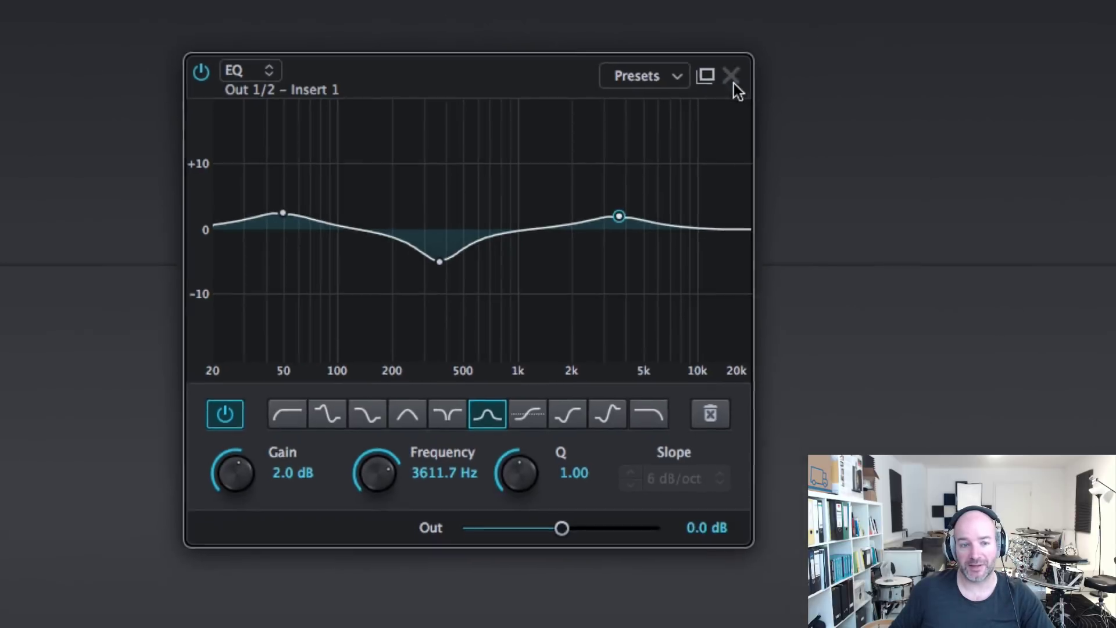
{"action": "left_click", "coordinate": [731, 76]}
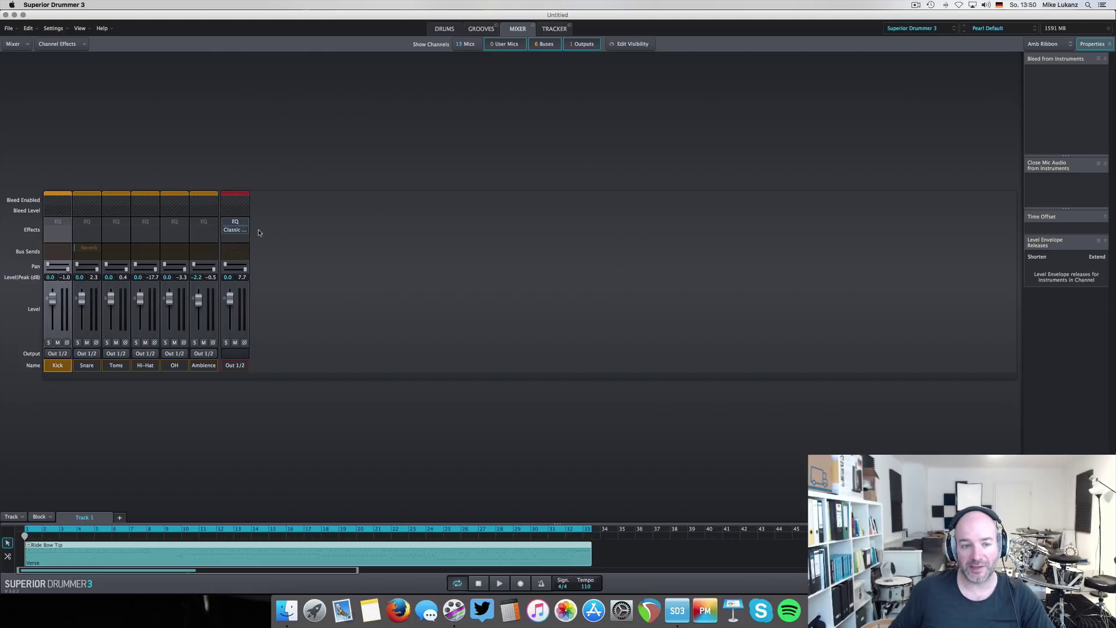
Open the Classic Compressor on the Out 1/2 channel and look through its factory presets without choosing one.
{"action": "left_click", "coordinate": [235, 230]}
{"action": "left_click_drag", "start_coordinate": [354, 98], "coordinate": [454, 140]}
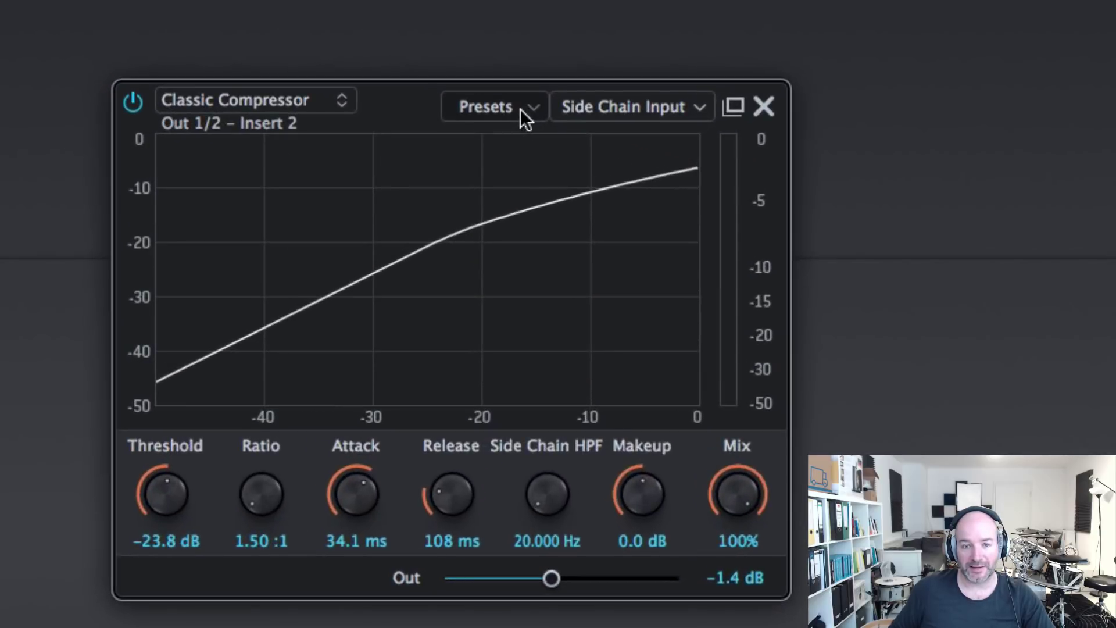
{"action": "left_click", "coordinate": [521, 109]}
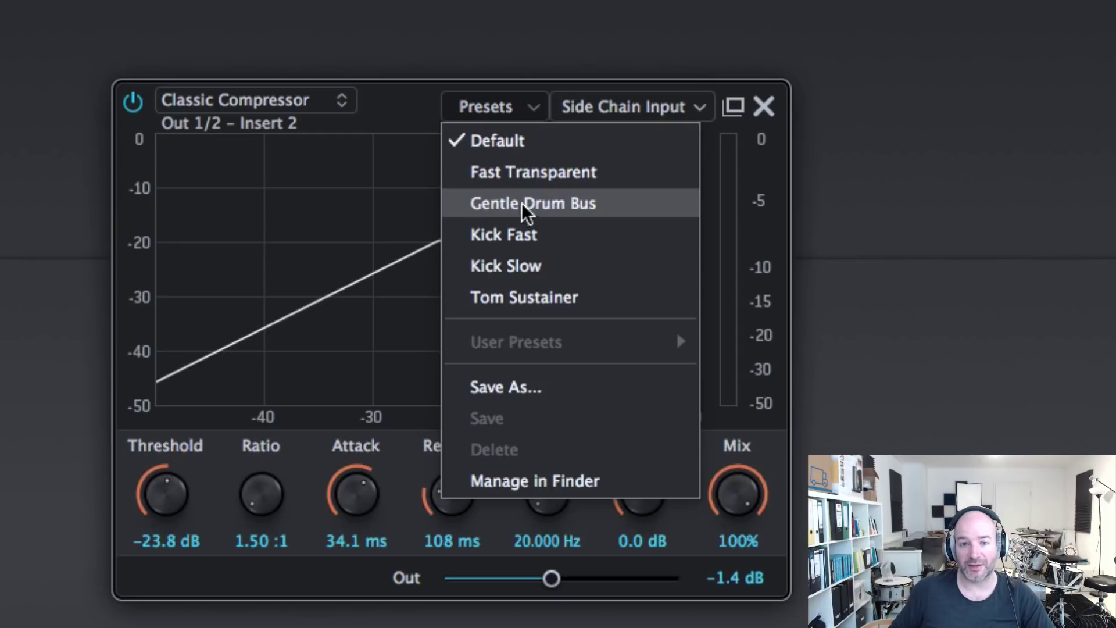
{"action": "left_click", "coordinate": [409, 113]}
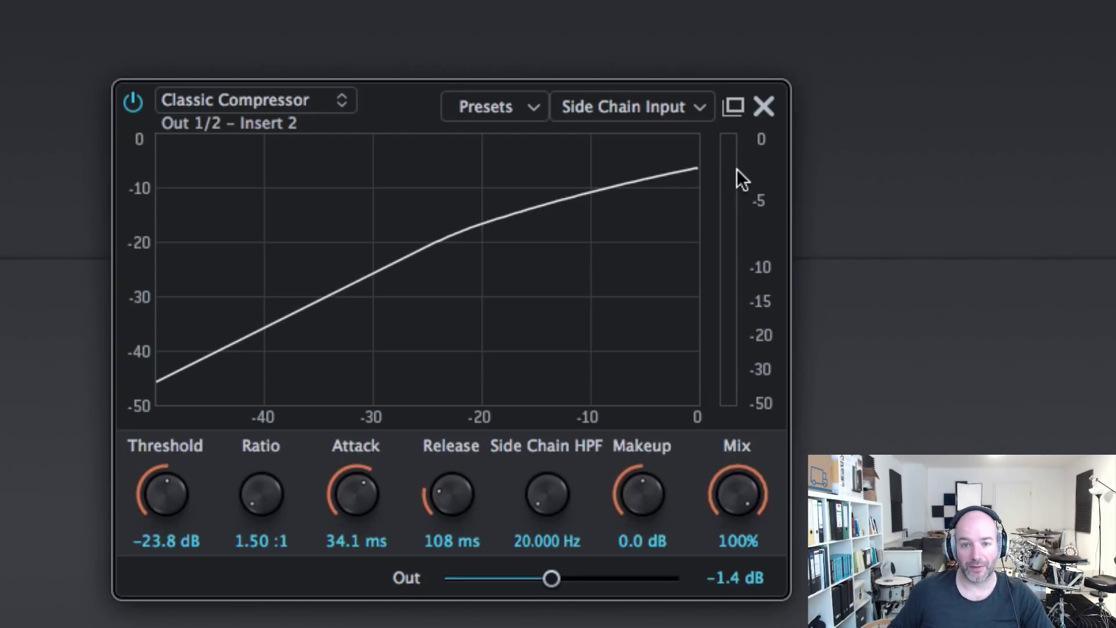
Compare the sound with the Classic Compressor bypassed and active, leave it on, and close its window.
{"action": "left_click", "coordinate": [133, 102]}
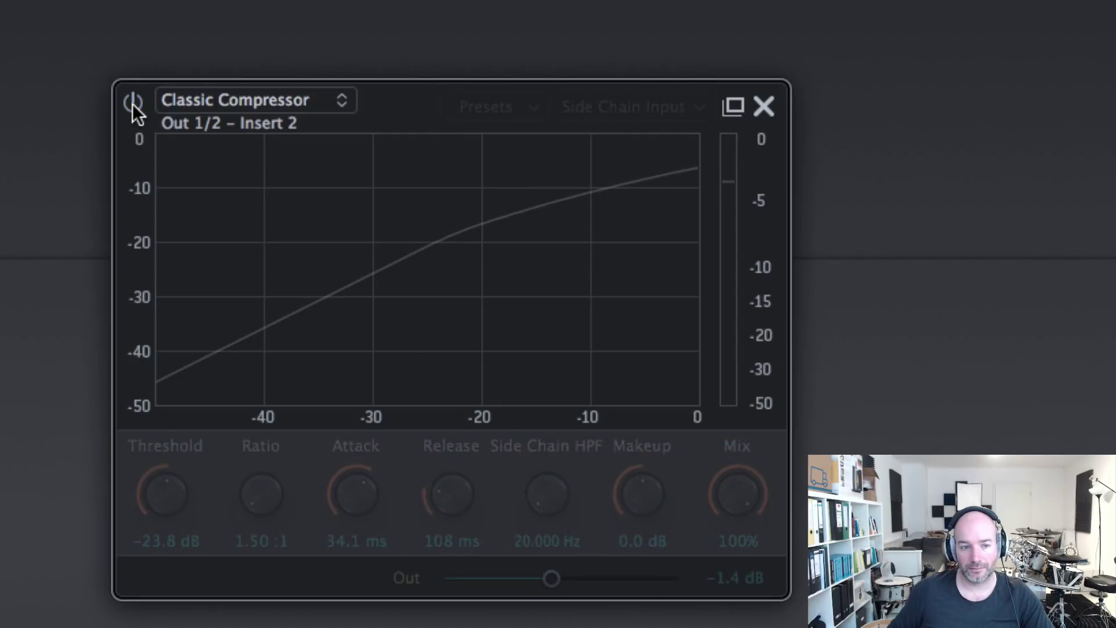
{"action": "left_click", "coordinate": [132, 103]}
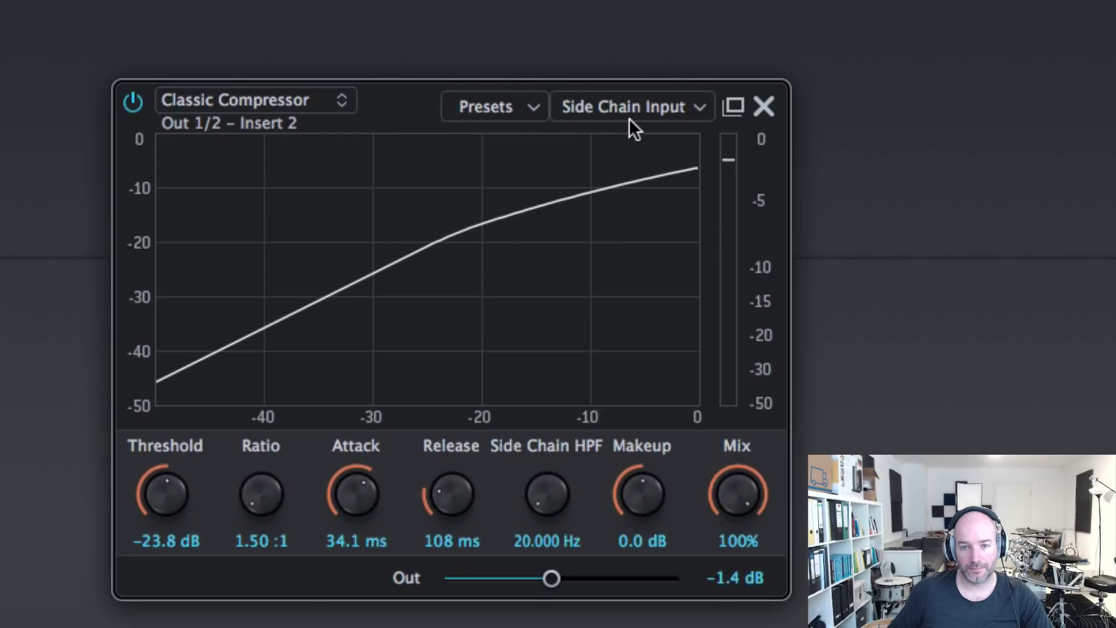
{"action": "left_click", "coordinate": [763, 106]}
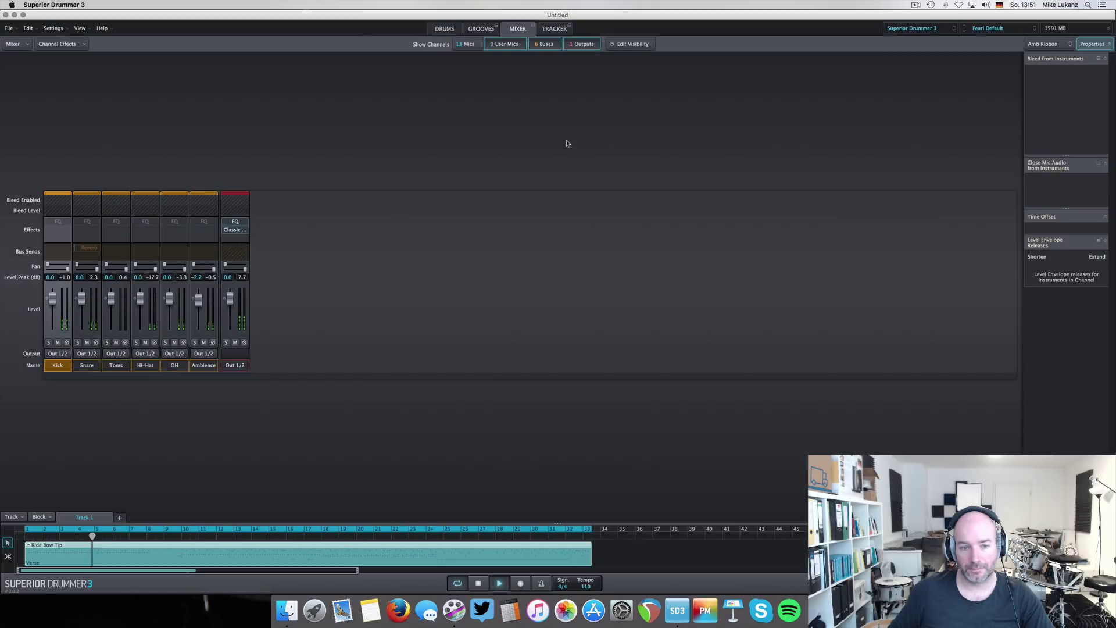
Clear all effects from the Out 1/2 channel.
{"action": "left_click", "coordinate": [239, 365]}
{"action": "left_click", "coordinate": [63, 44]}
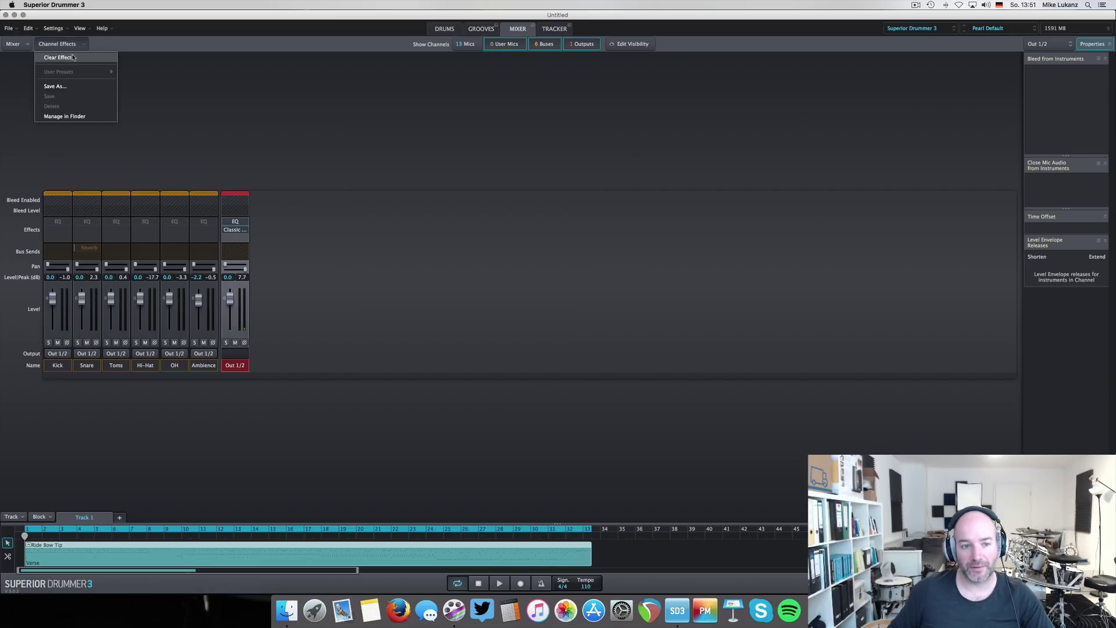
{"action": "left_click", "coordinate": [72, 57]}
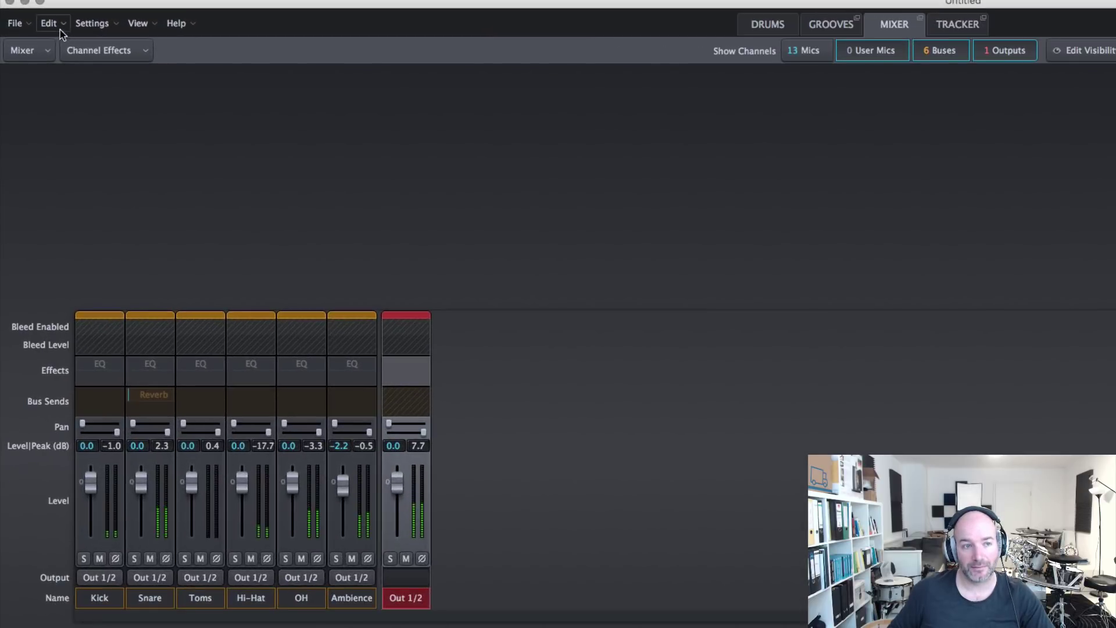
Undo the clearing of the output channel's effects, comparing the mix with and without them through the edit history.
{"action": "left_click", "coordinate": [54, 26]}
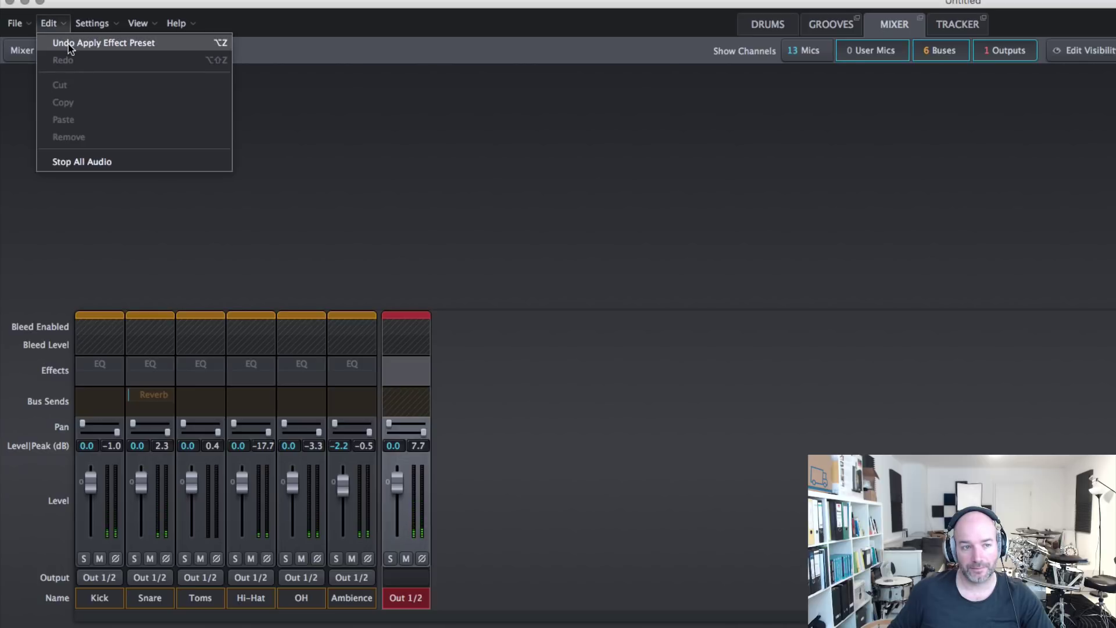
{"action": "left_click", "coordinate": [68, 42]}
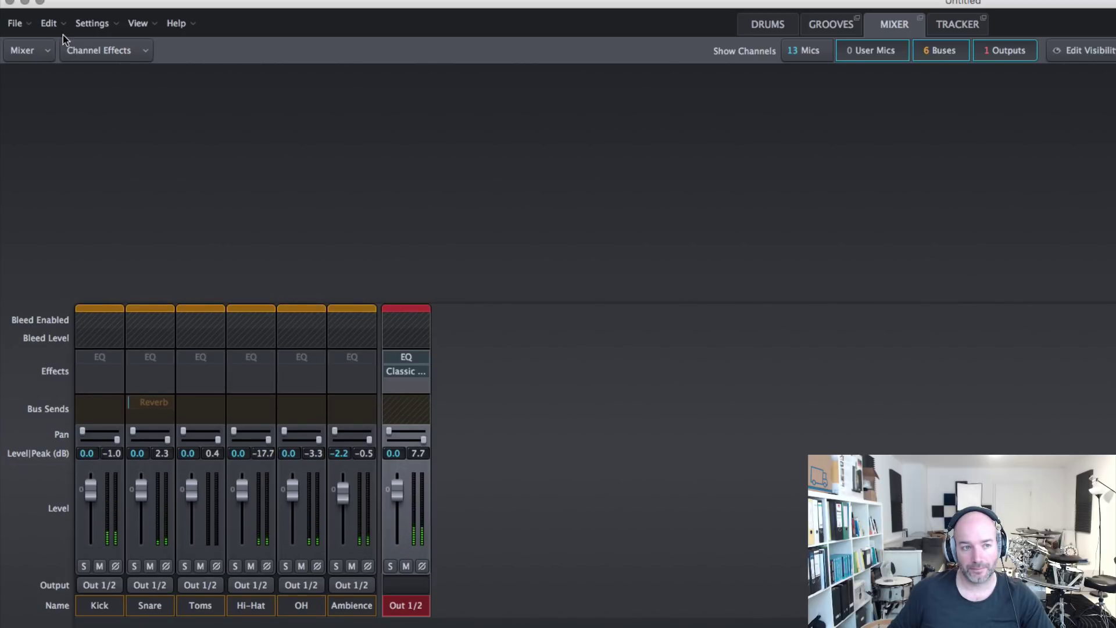
{"action": "left_click", "coordinate": [60, 30]}
{"action": "left_click", "coordinate": [63, 42]}
{"action": "left_click", "coordinate": [61, 27]}
{"action": "left_click", "coordinate": [63, 42]}
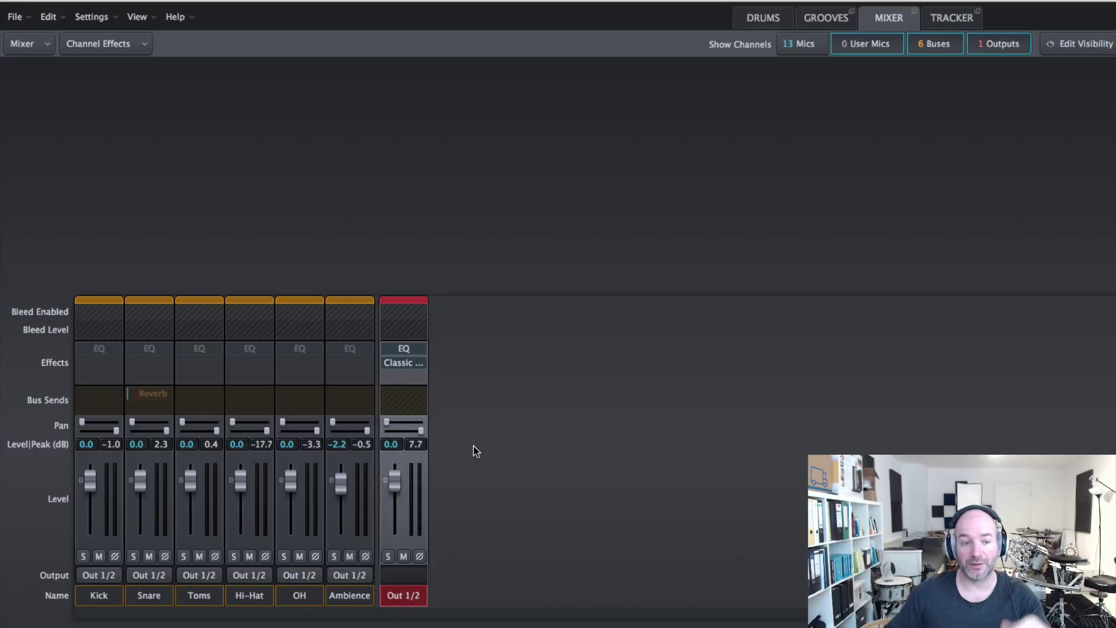
Open the EQ insert on the Ambience bus, place its window beside the channel strips, and enable the EQ.
{"action": "mouse_move", "coordinate": [351, 373]}
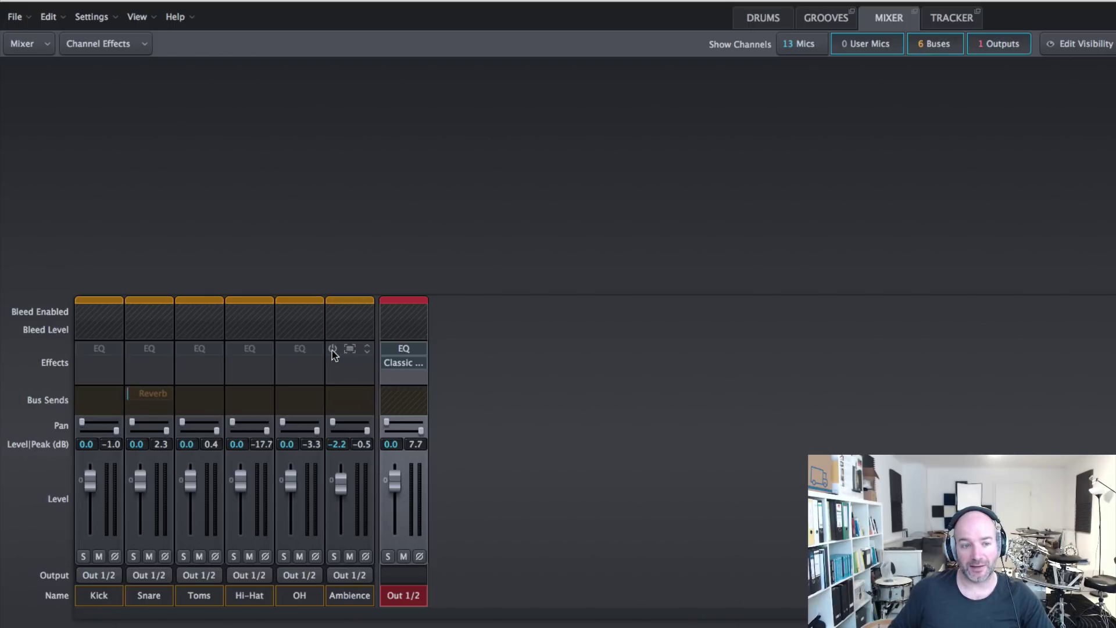
{"action": "mouse_move", "coordinate": [80, 352]}
{"action": "left_click", "coordinate": [349, 350]}
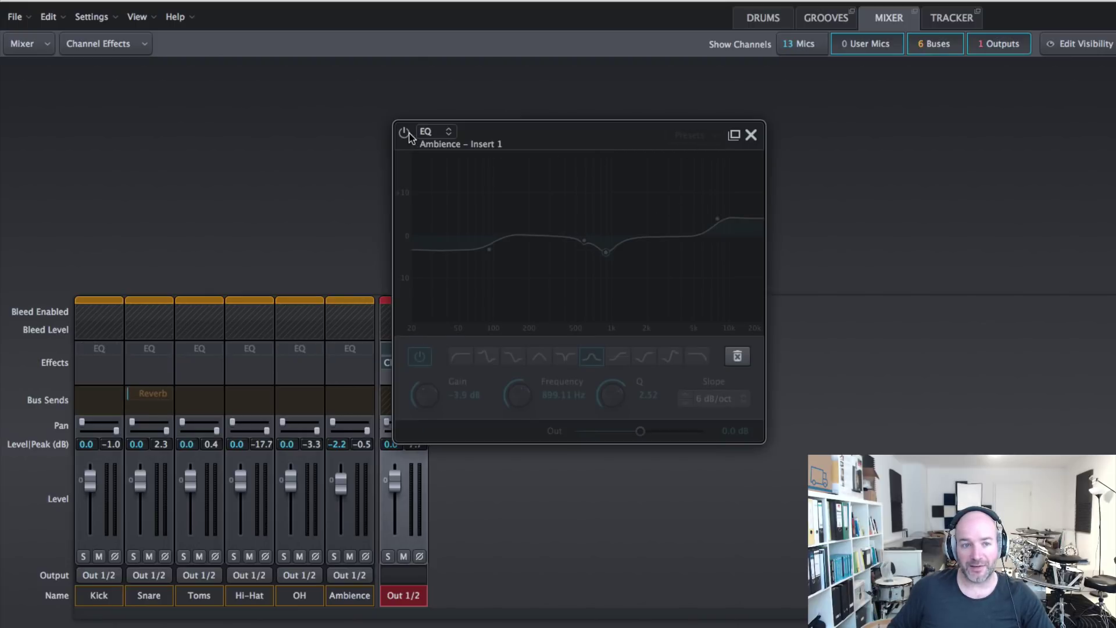
{"action": "left_click_drag", "start_coordinate": [523, 124], "coordinate": [751, 182]}
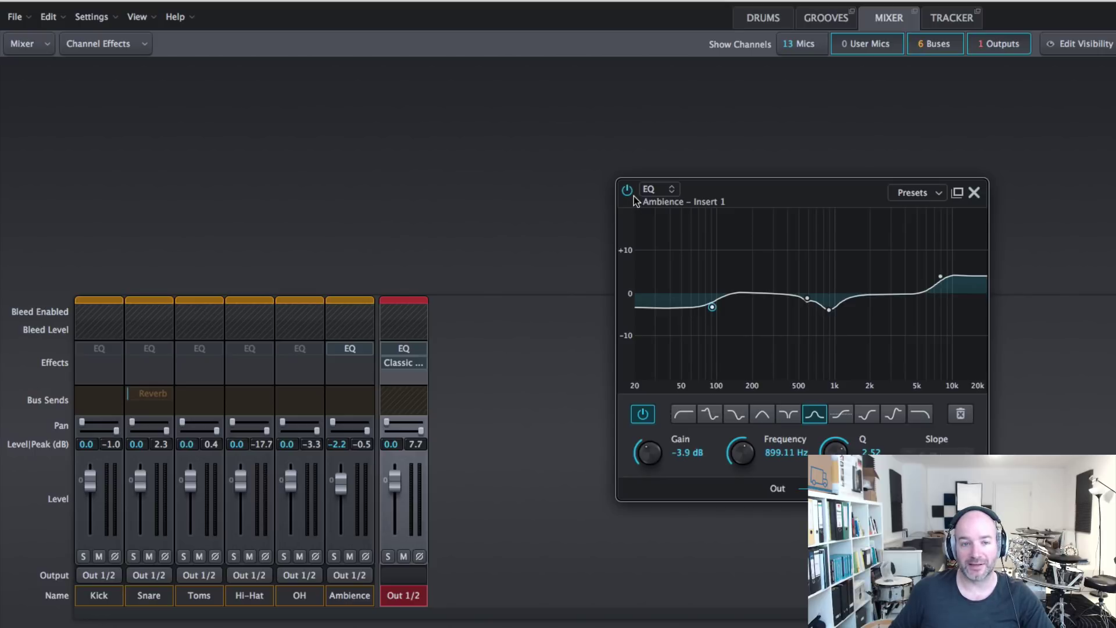
Play the groove, compare the Ambience bus with its EQ bypassed and active, leave it on, and close the window.
{"action": "key", "text": "space"}
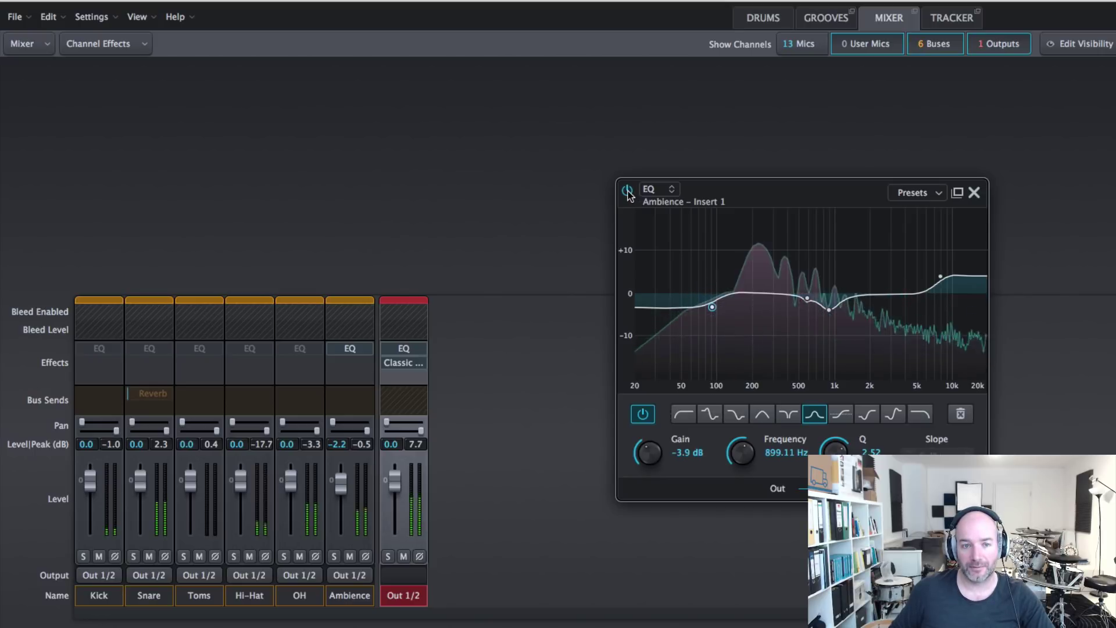
{"action": "left_click", "coordinate": [628, 190]}
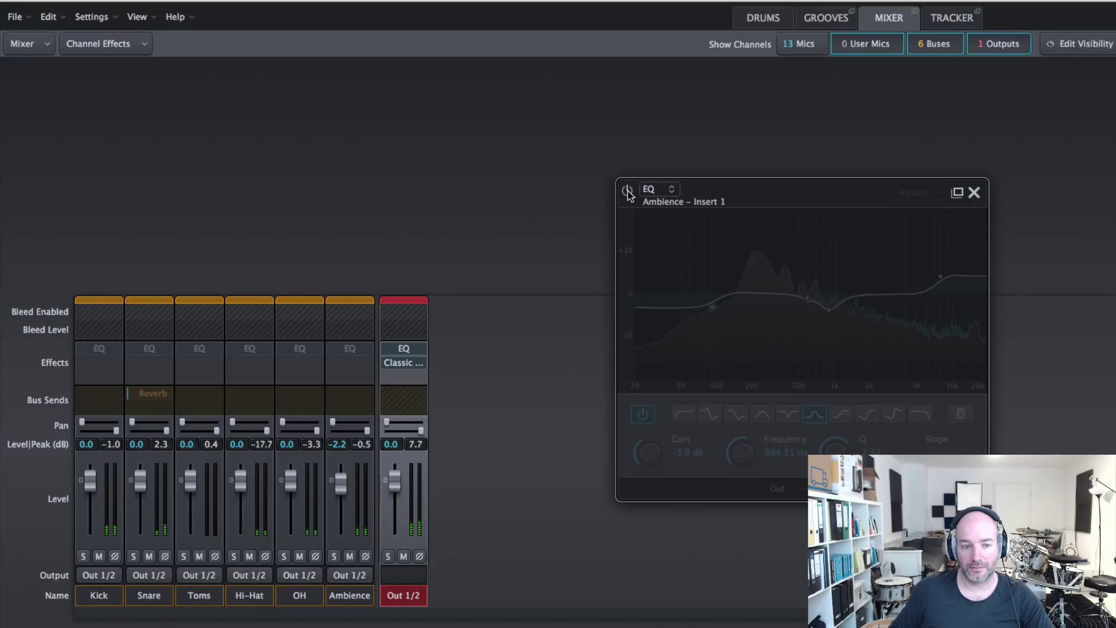
{"action": "left_click", "coordinate": [627, 190]}
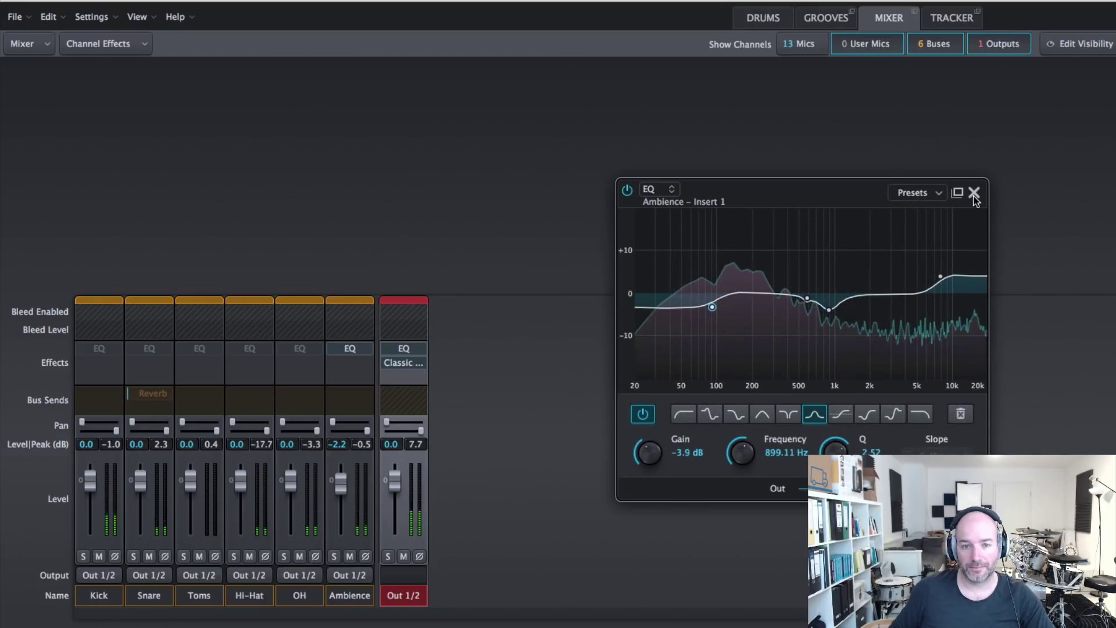
{"action": "left_click", "coordinate": [974, 193]}
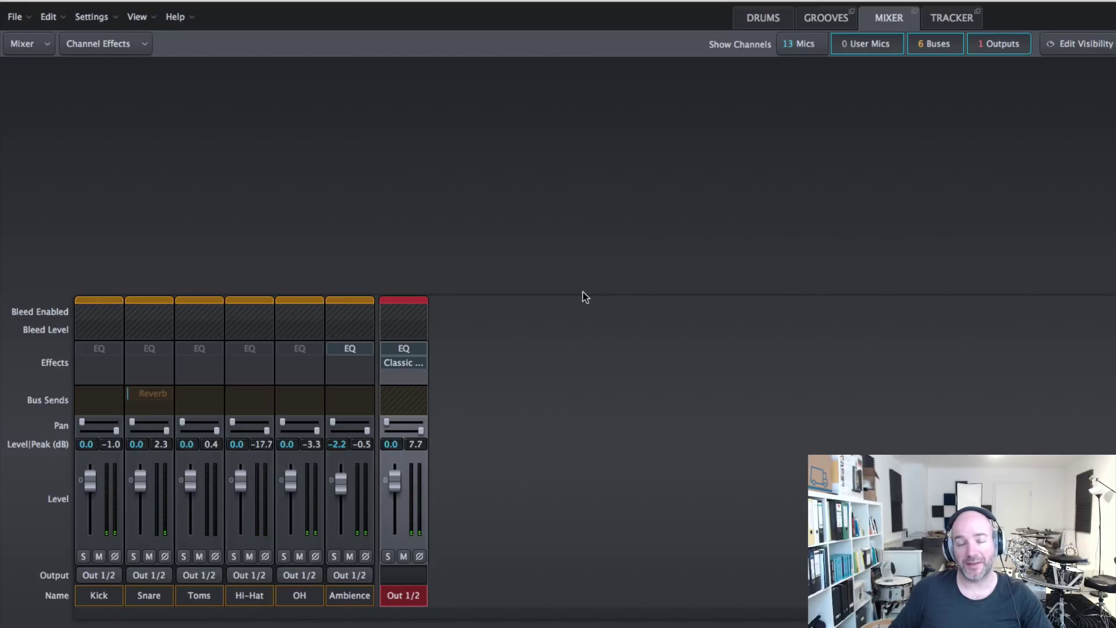
Open the EQ insert on the OH bus, place its window clear of the channel strips, and enable the EQ.
{"action": "left_click", "coordinate": [303, 349]}
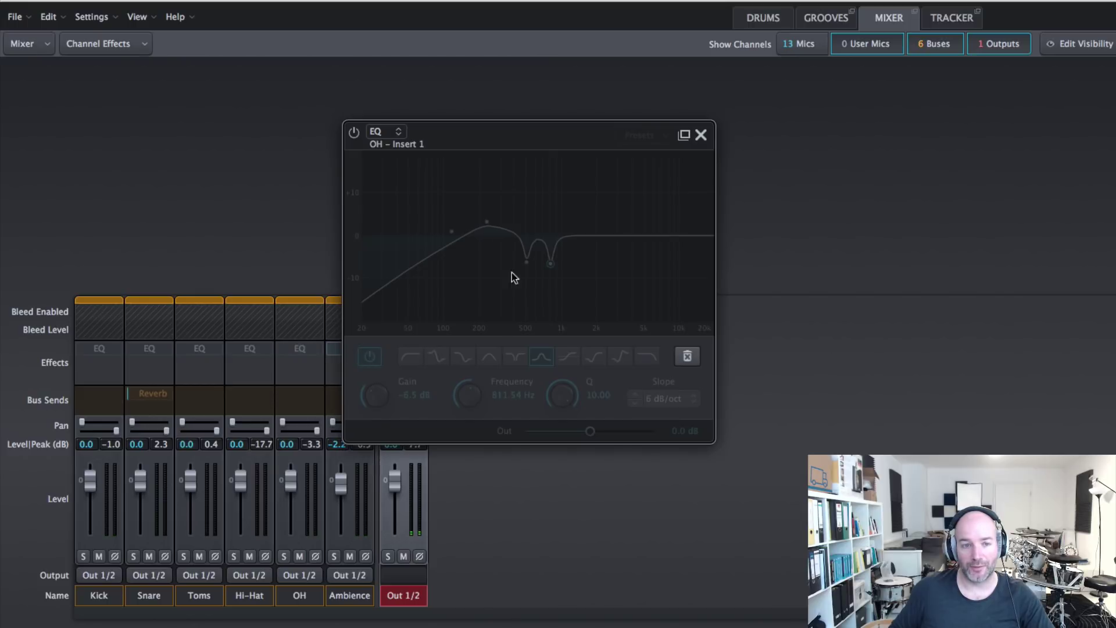
{"action": "left_click_drag", "start_coordinate": [508, 147], "coordinate": [618, 149]}
{"action": "left_click", "coordinate": [465, 135]}
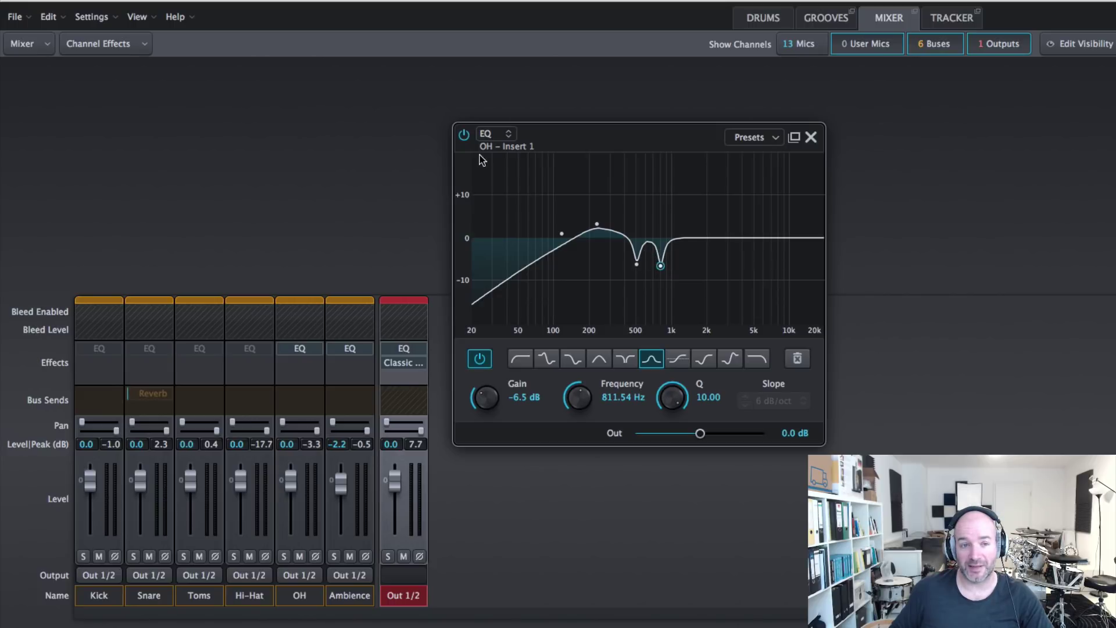
Compare the OH EQ bypassed and active in the mix and with OH soloed, leave it on, close it, and unsolo OH.
{"action": "key", "text": "space"}
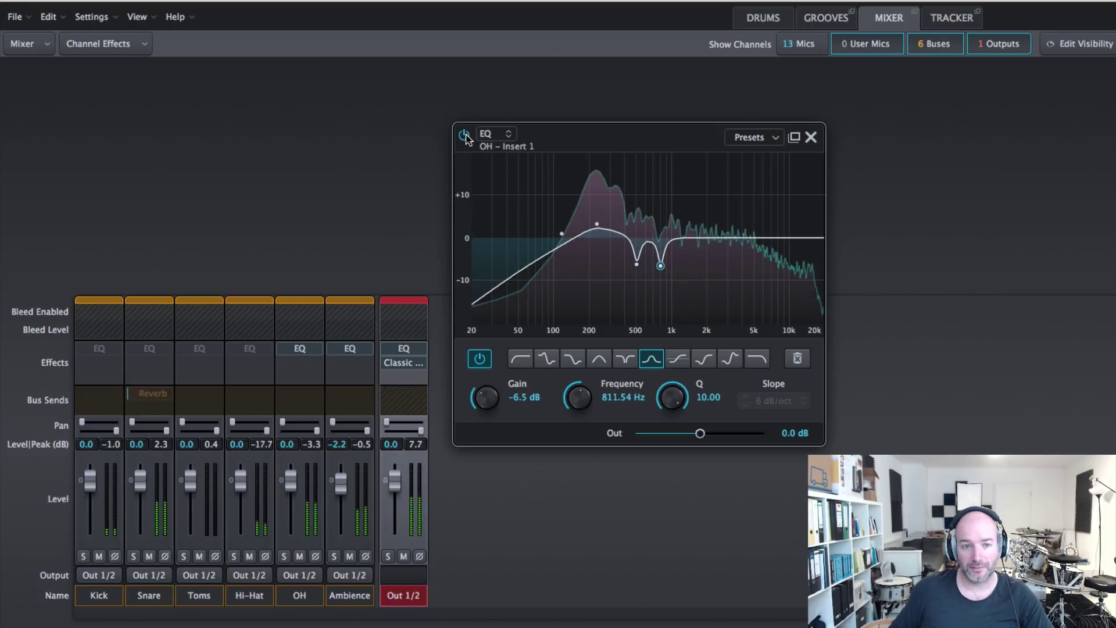
{"action": "left_click", "coordinate": [464, 135]}
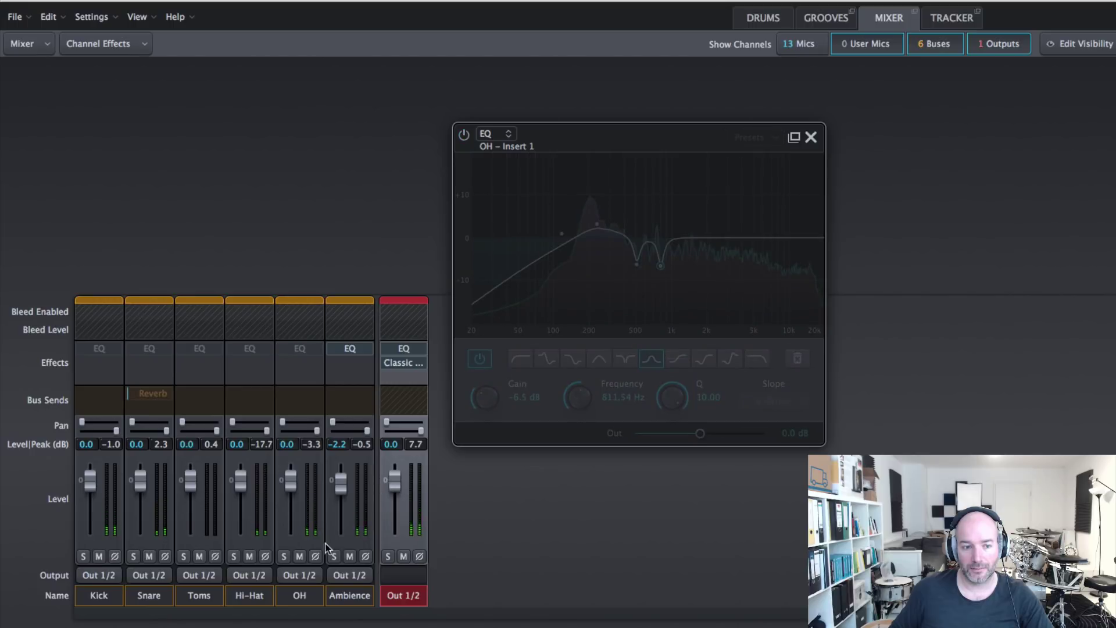
{"action": "left_click", "coordinate": [283, 555]}
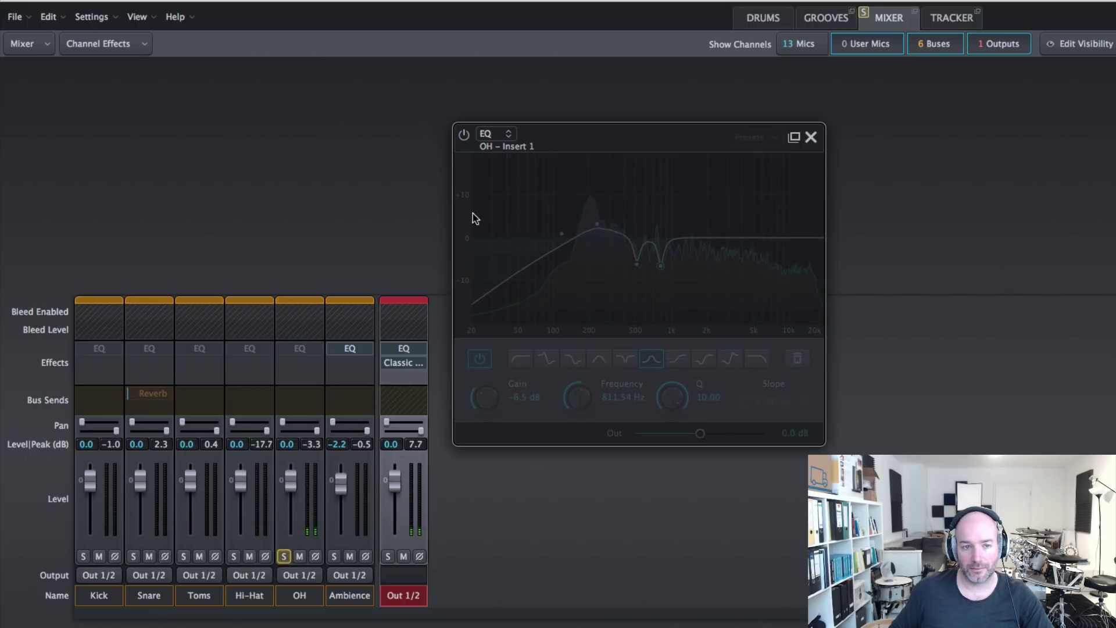
{"action": "left_click", "coordinate": [464, 135]}
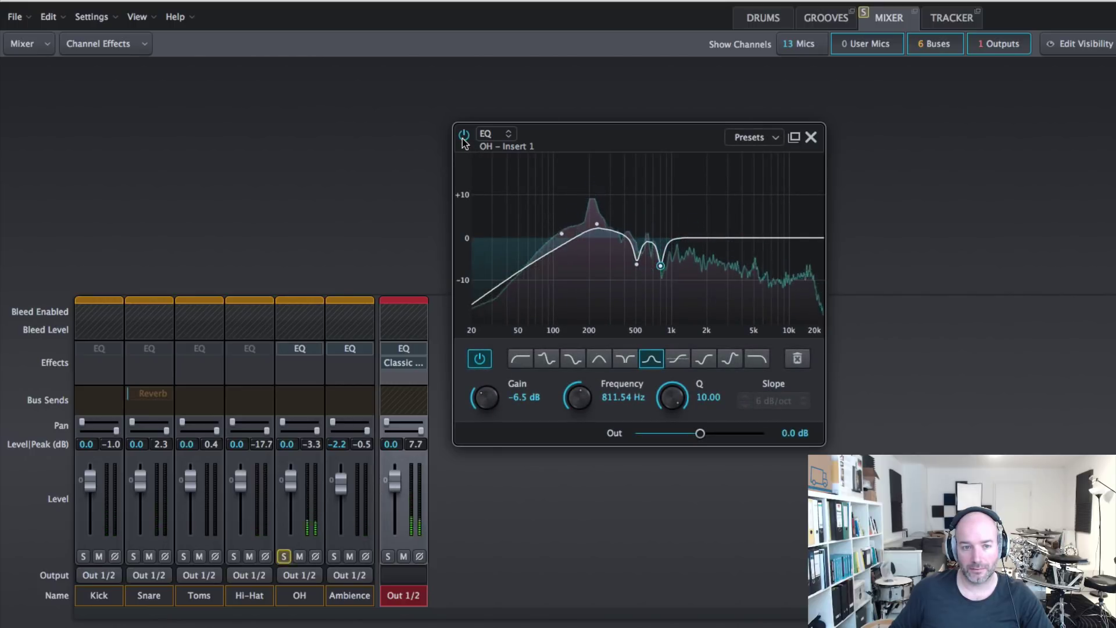
{"action": "left_click", "coordinate": [463, 137]}
{"action": "left_click", "coordinate": [464, 135]}
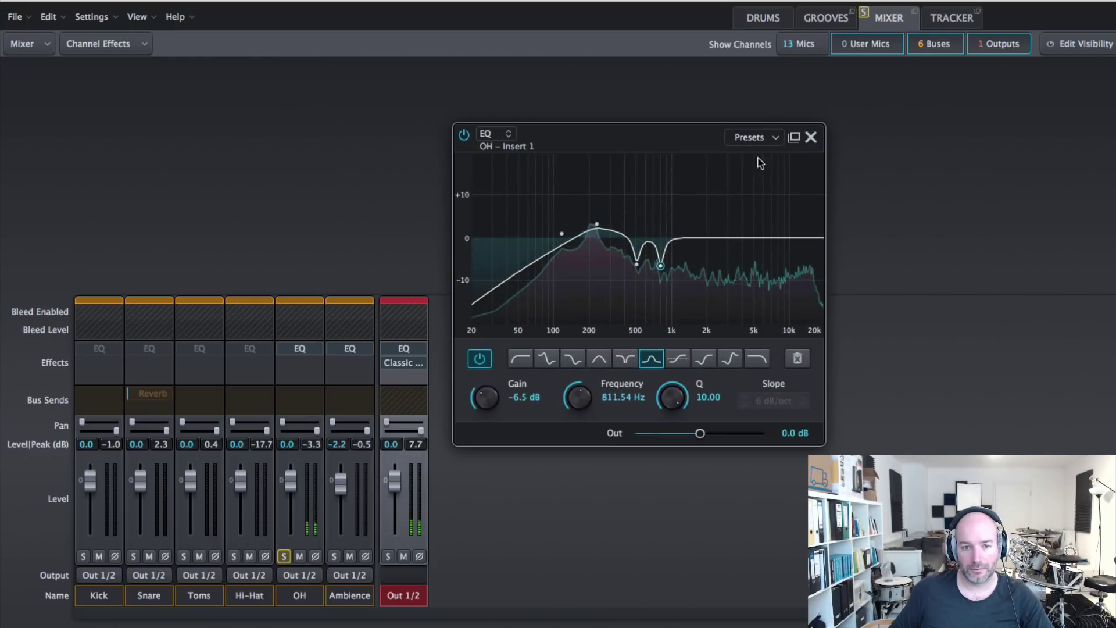
{"action": "left_click", "coordinate": [810, 138]}
{"action": "left_click", "coordinate": [285, 557]}
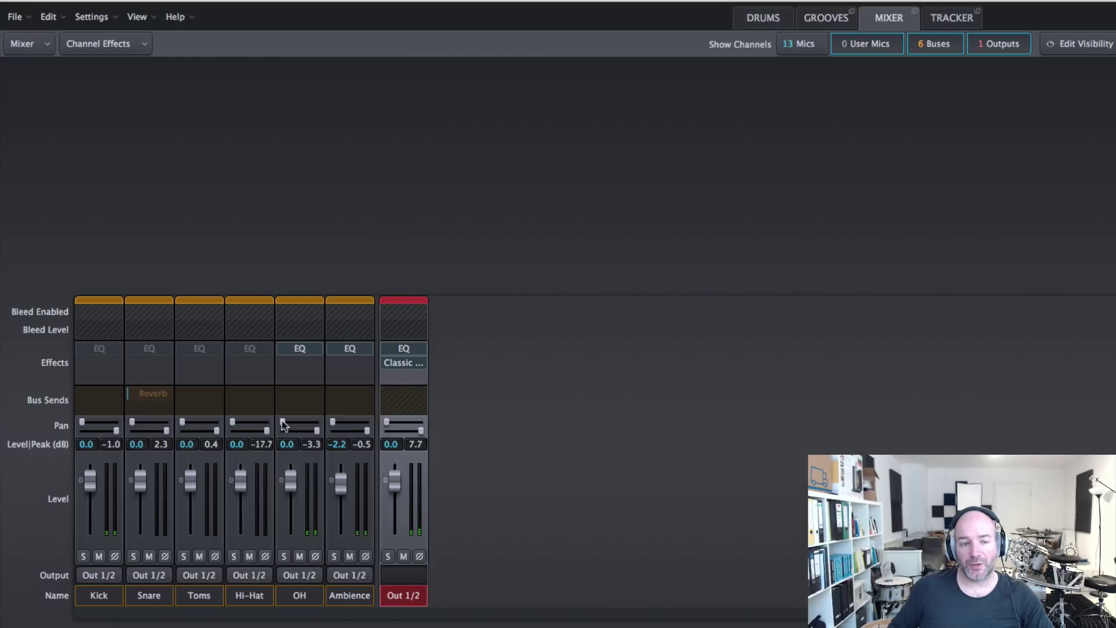
Enable the EQ inserts on the Hi-Hat, Toms, Snare and Kick buses.
{"action": "left_click", "coordinate": [232, 348]}
{"action": "left_click", "coordinate": [182, 348]}
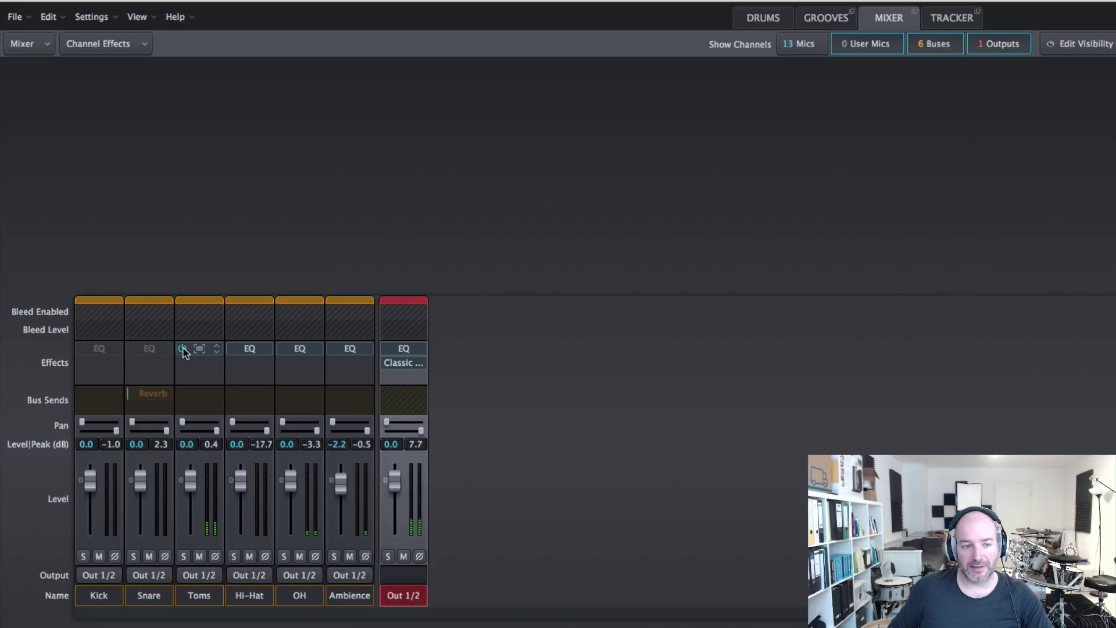
{"action": "left_click", "coordinate": [132, 348]}
Select all channels from Kick to Out 1/2, clear their effects during playback to hear the difference, and undo the clearing.
{"action": "left_click", "coordinate": [100, 594]}
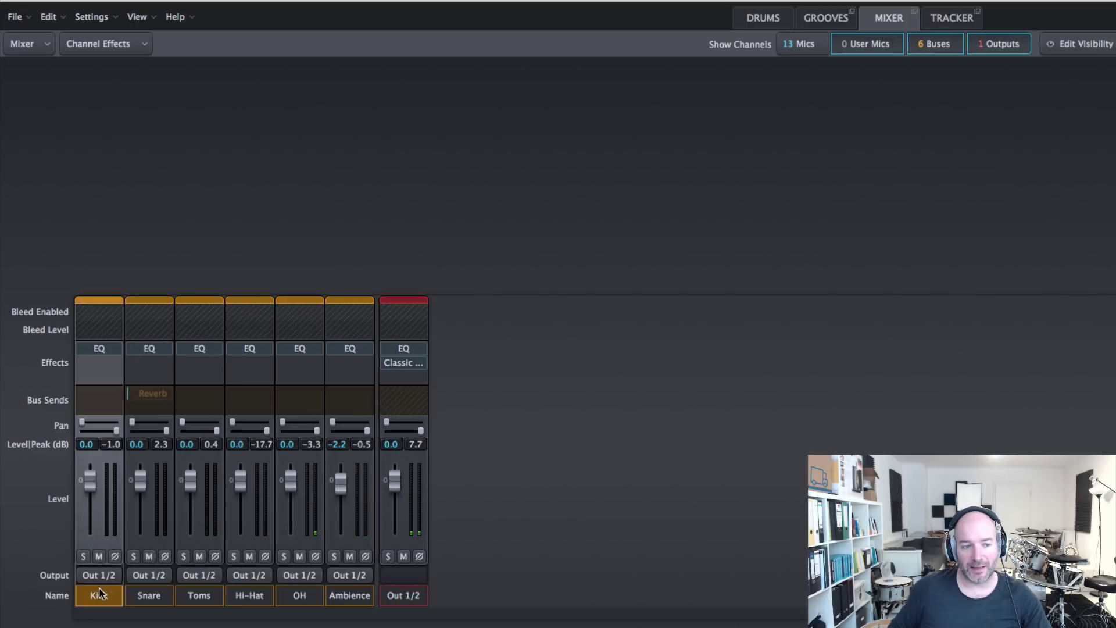
{"action": "left_click", "coordinate": [392, 594], "text": "shift"}
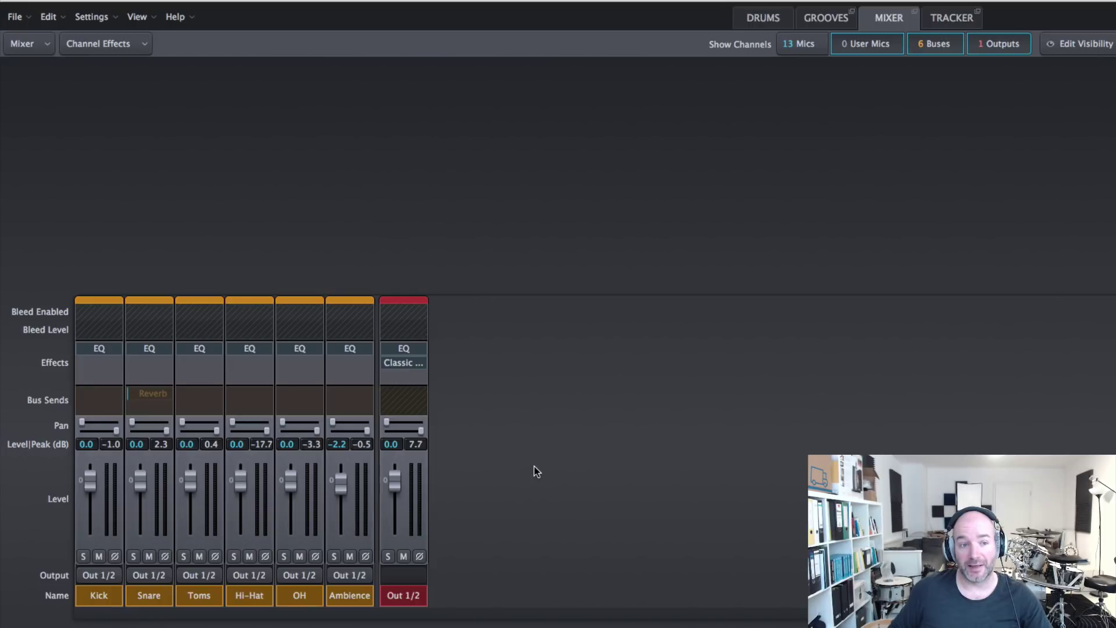
{"action": "key", "text": "space"}
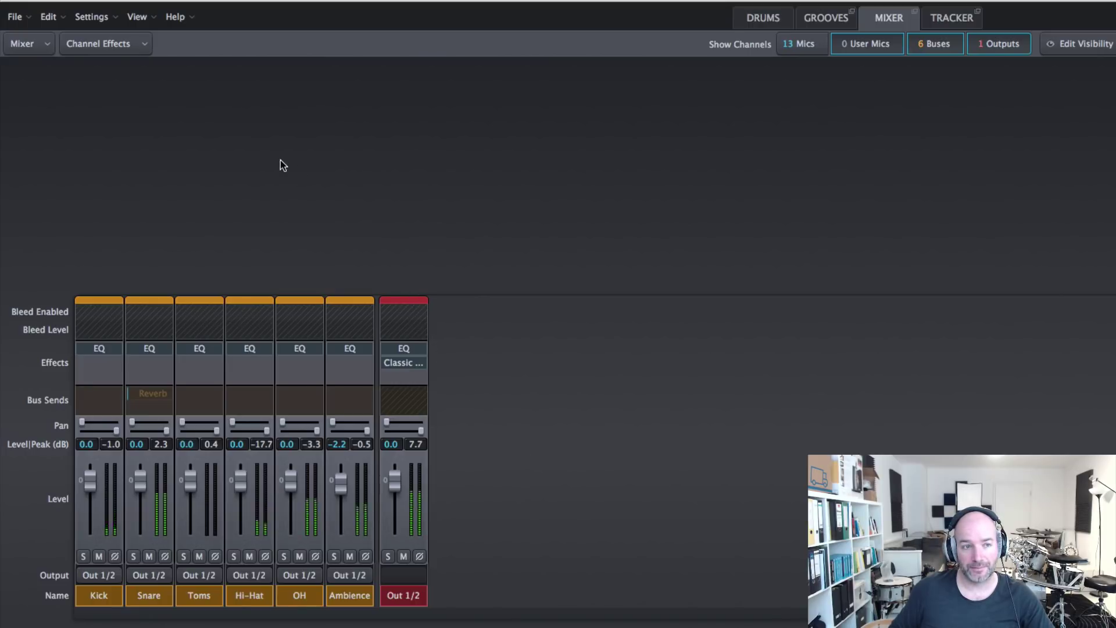
{"action": "left_click", "coordinate": [110, 45]}
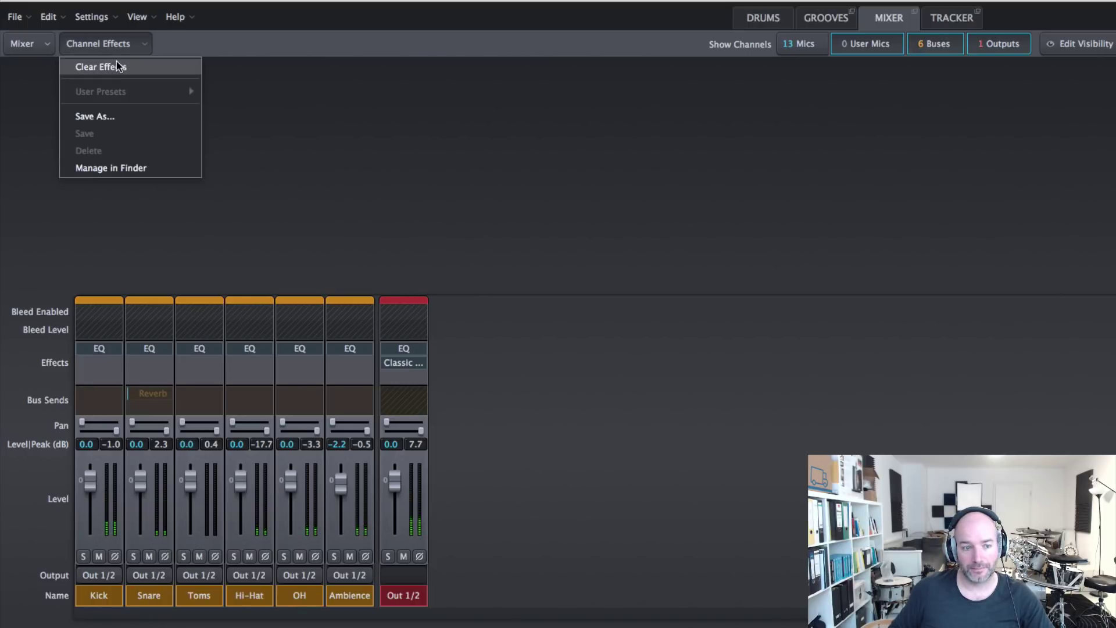
{"action": "left_click", "coordinate": [116, 62]}
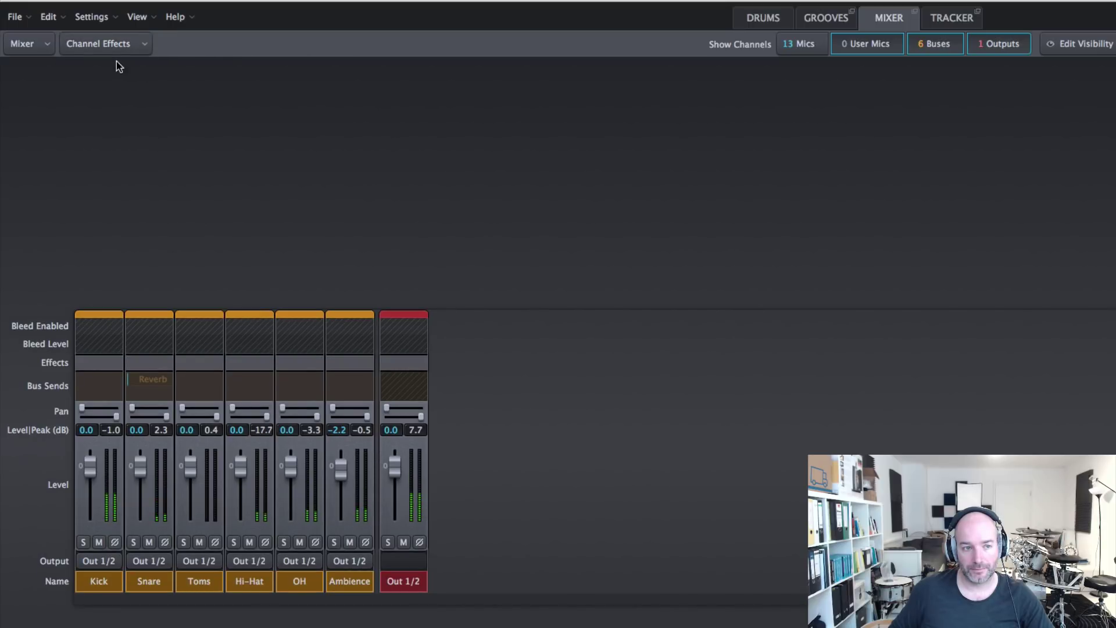
{"action": "left_click", "coordinate": [48, 16]}
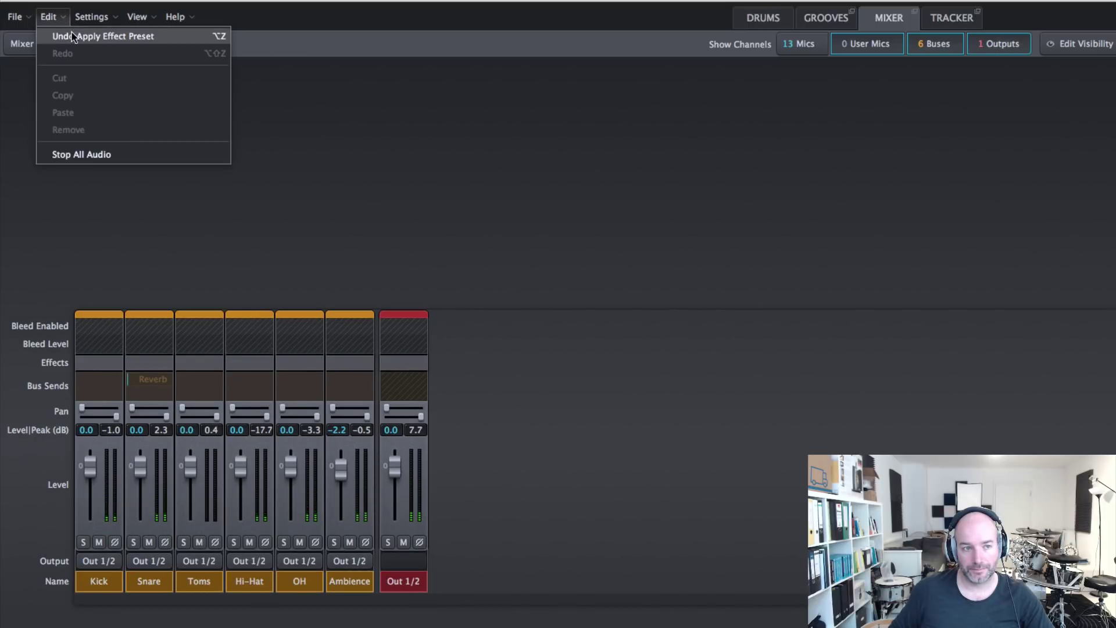
{"action": "left_click", "coordinate": [72, 36]}
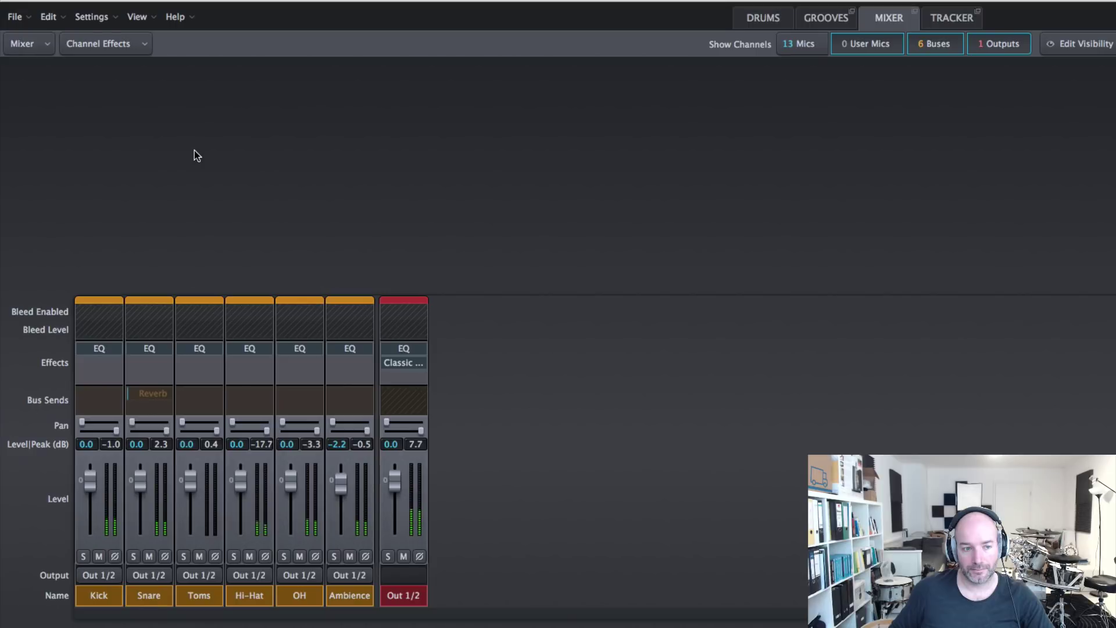
Examine the EQ curves on the Kick and Snare buses, closing each EQ window after viewing it.
{"action": "left_click", "coordinate": [98, 350]}
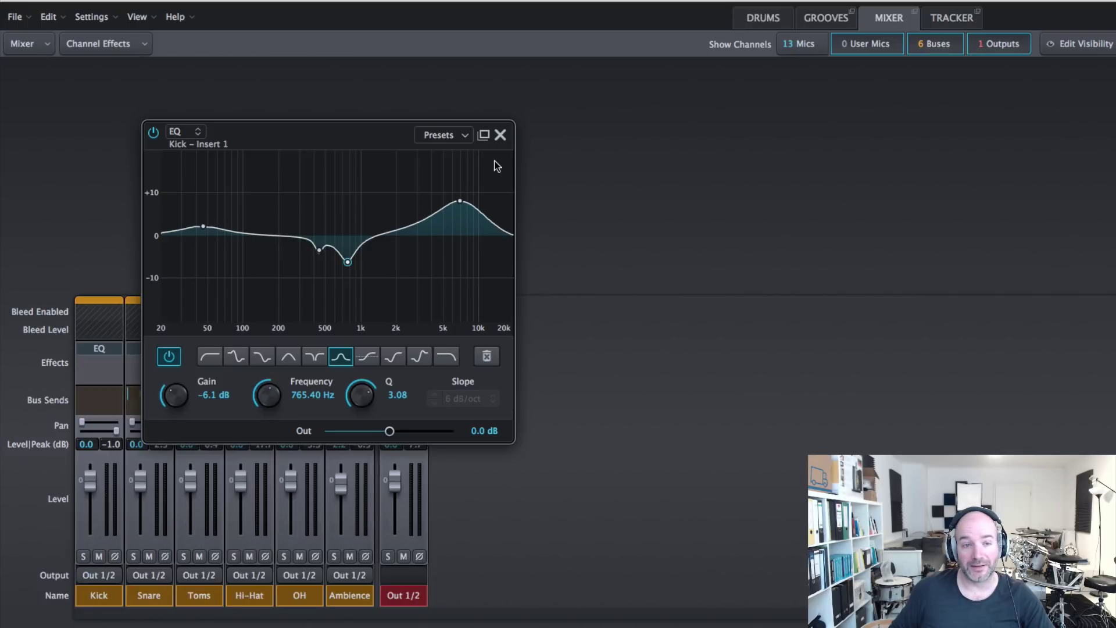
{"action": "left_click", "coordinate": [500, 137]}
{"action": "left_click", "coordinate": [139, 348]}
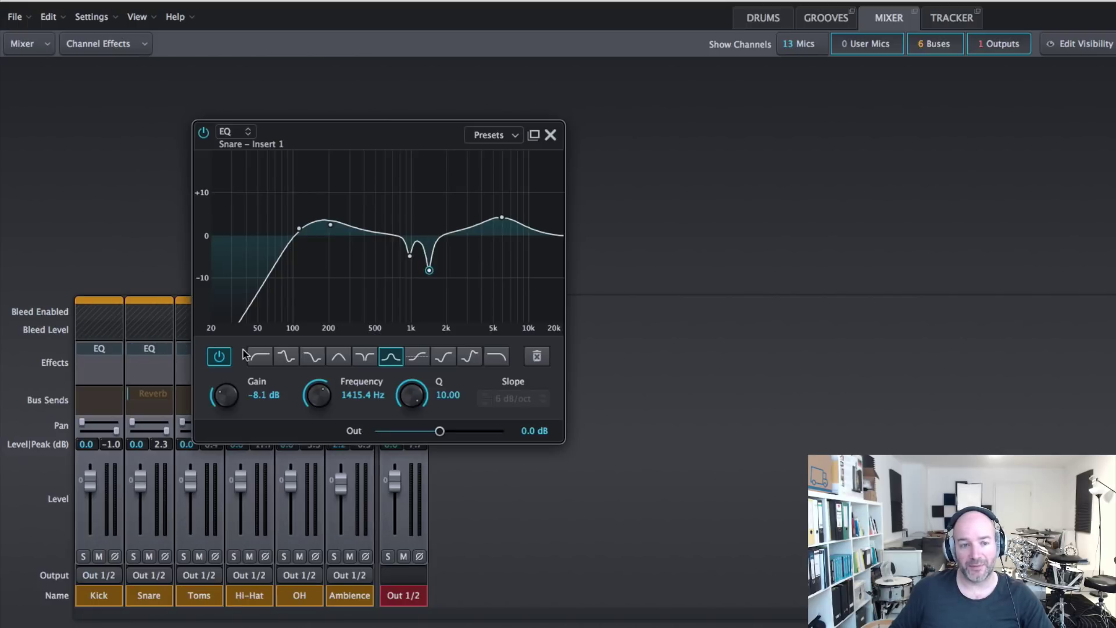
{"action": "left_click", "coordinate": [551, 136]}
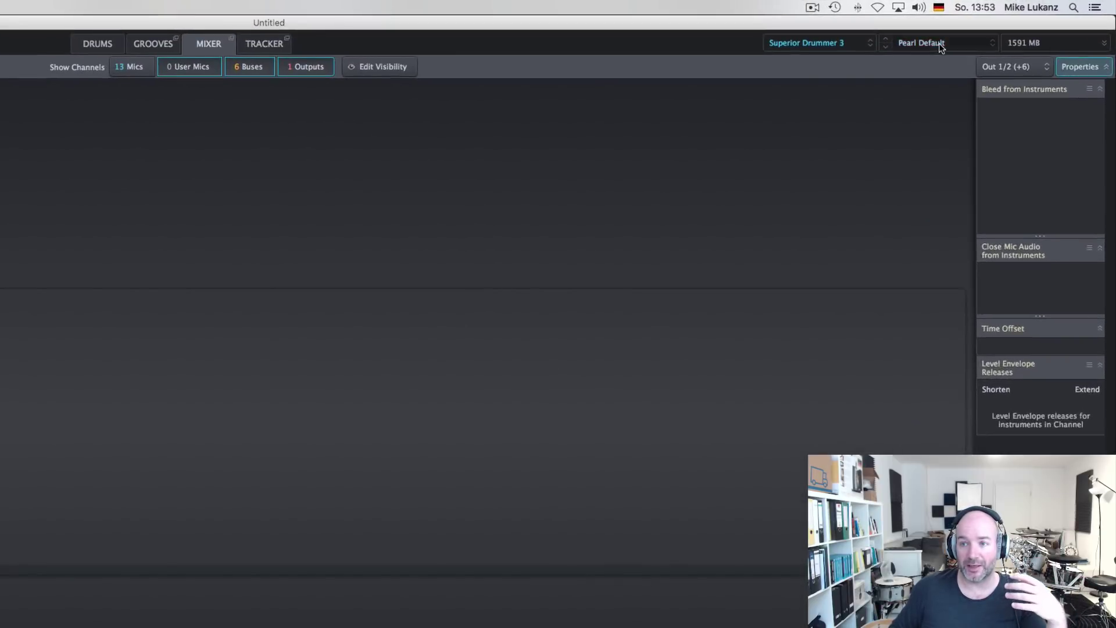
Save the current drums and mixer setup as a new preset named "MY default Kit".
{"action": "left_click", "coordinate": [997, 28]}
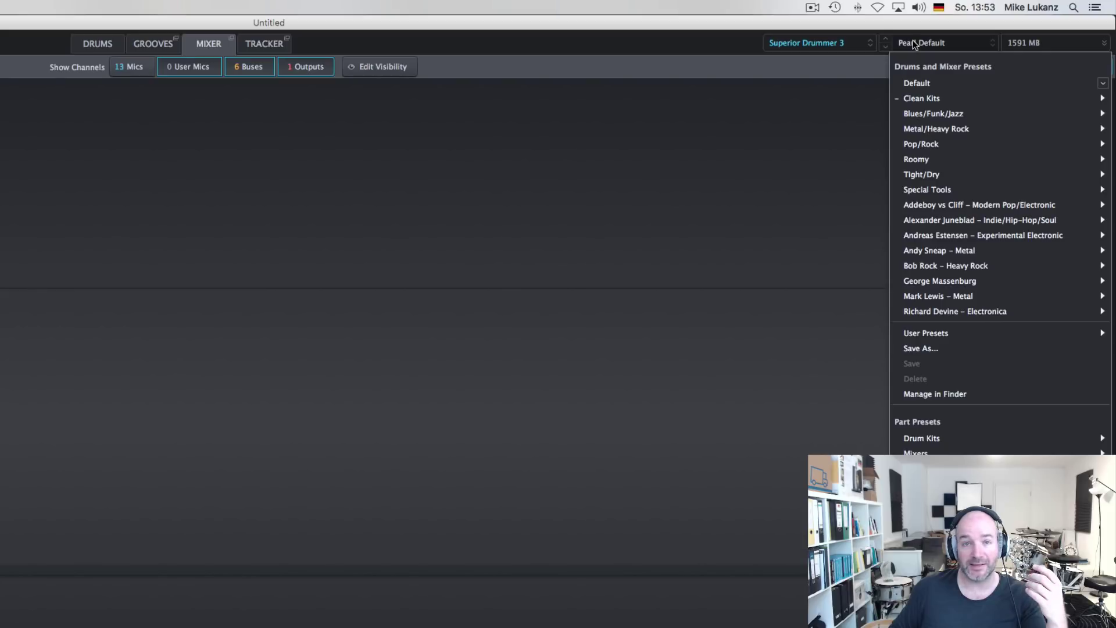
{"action": "left_click", "coordinate": [918, 347]}
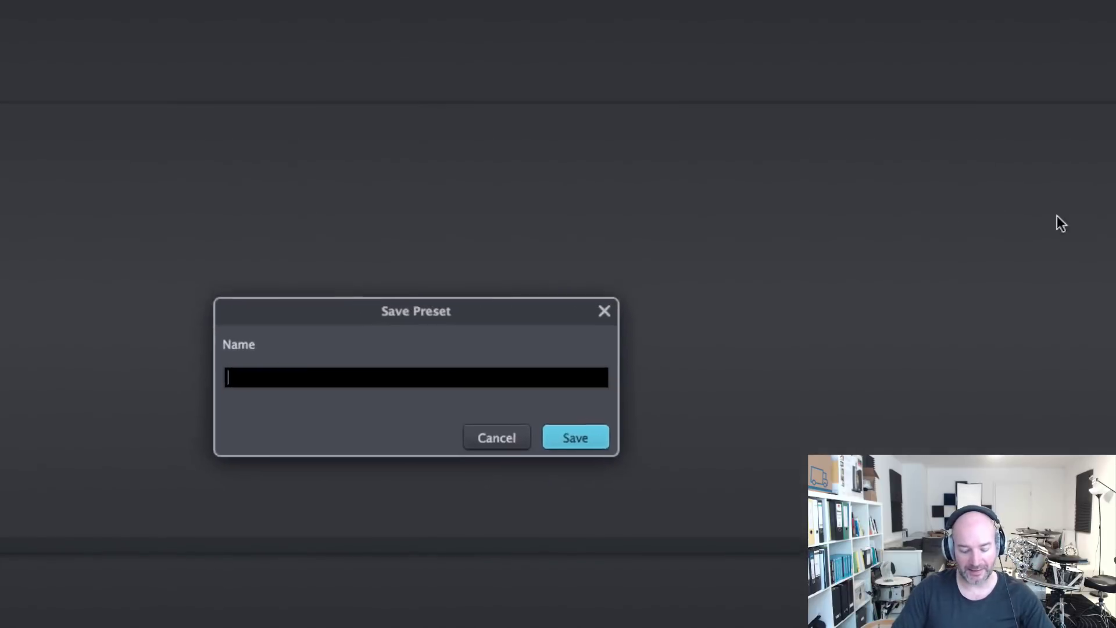
{"action": "type", "text": "MY"}
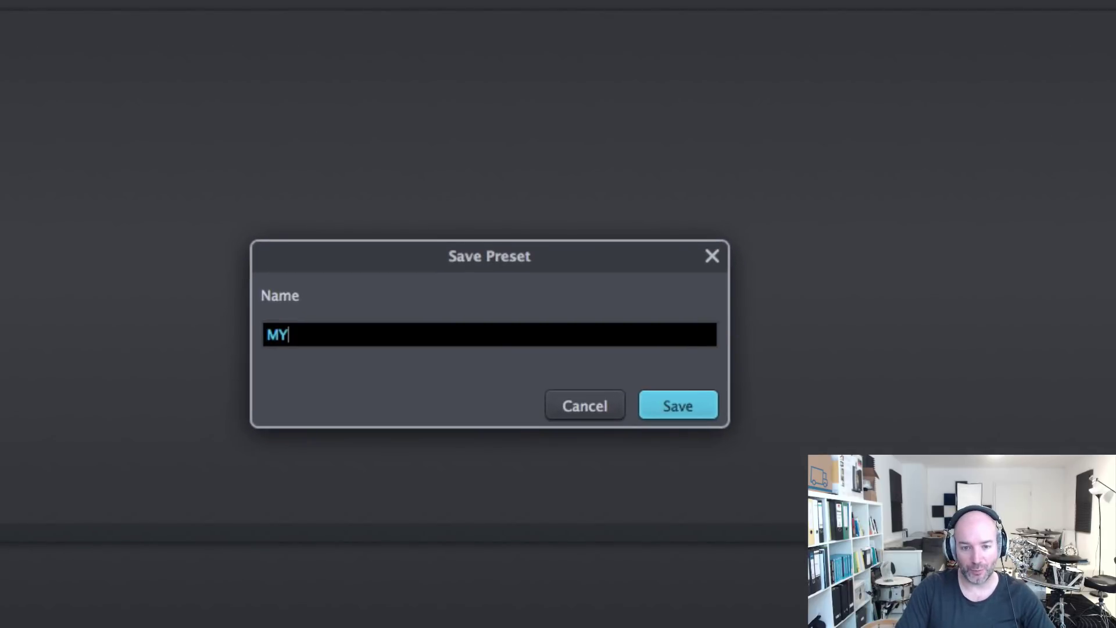
{"action": "type", "text": " defual"}
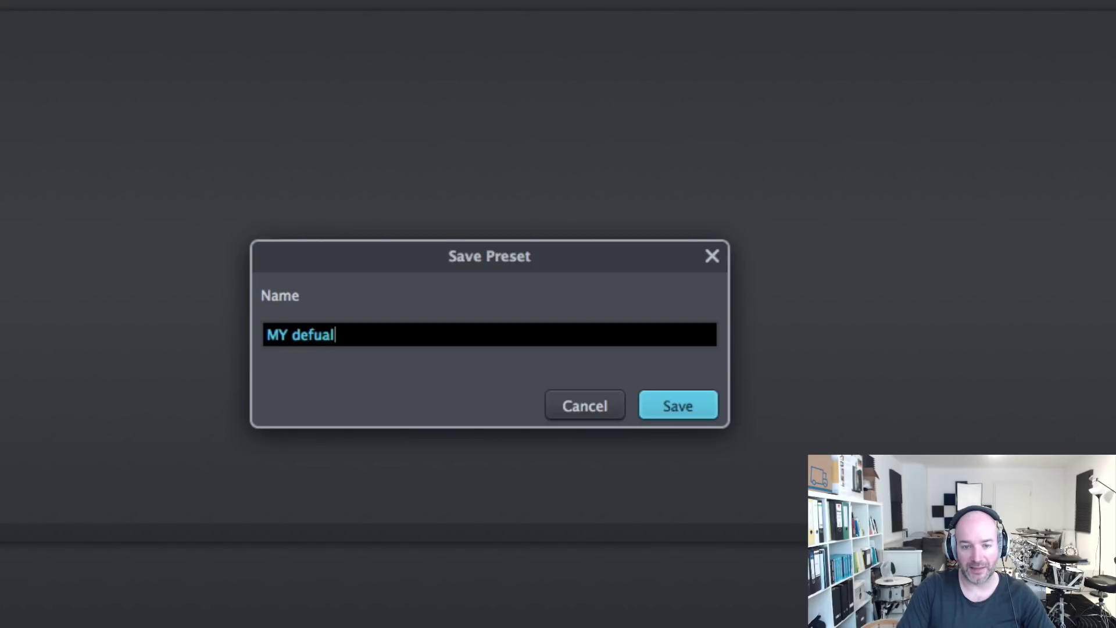
{"action": "key", "text": "BackSpace"}
{"action": "key", "text": "BackSpace"}
{"action": "key", "text": "BackSpace"}
{"action": "type", "text": "ault Kit"}
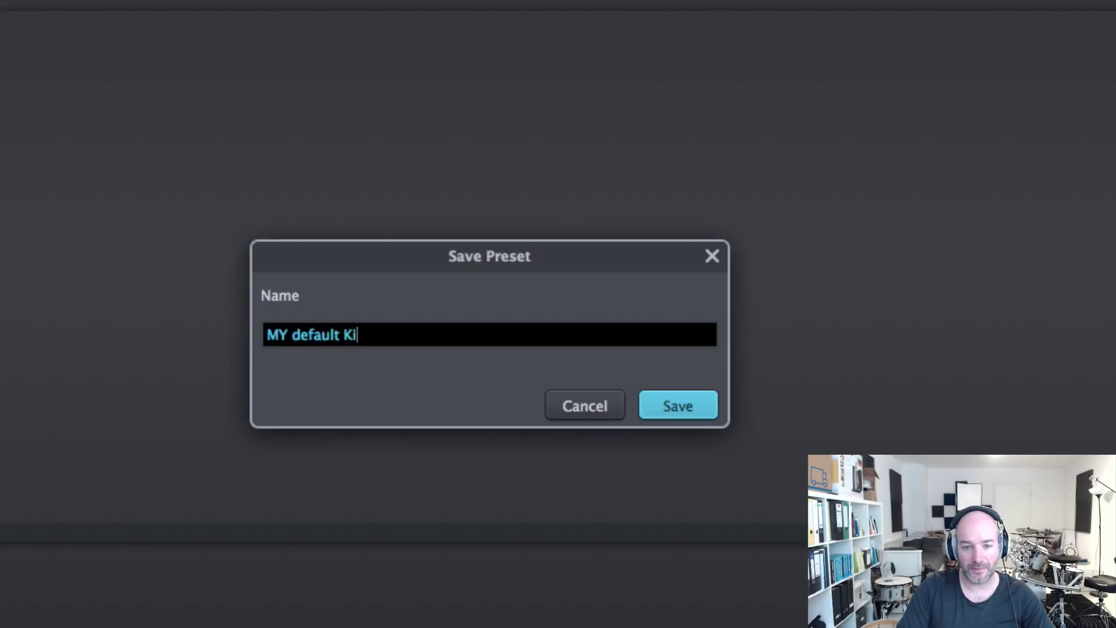
{"action": "key", "text": "Return"}
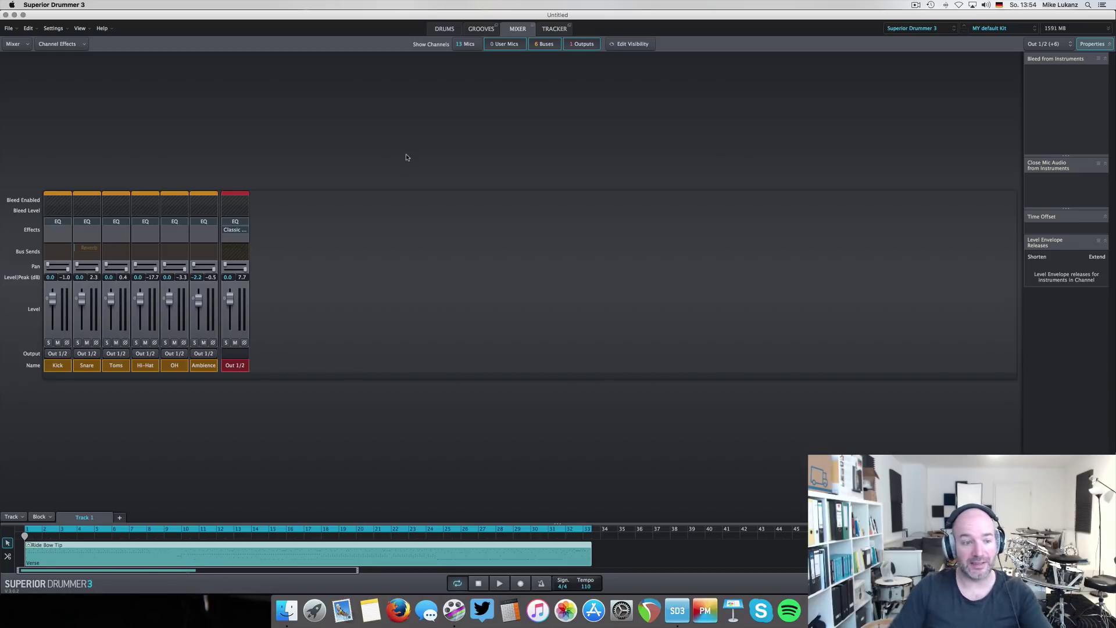
Unhide the Reverb bus in the mixer and activate the Snare bus's send to it.
{"action": "left_click", "coordinate": [629, 44]}
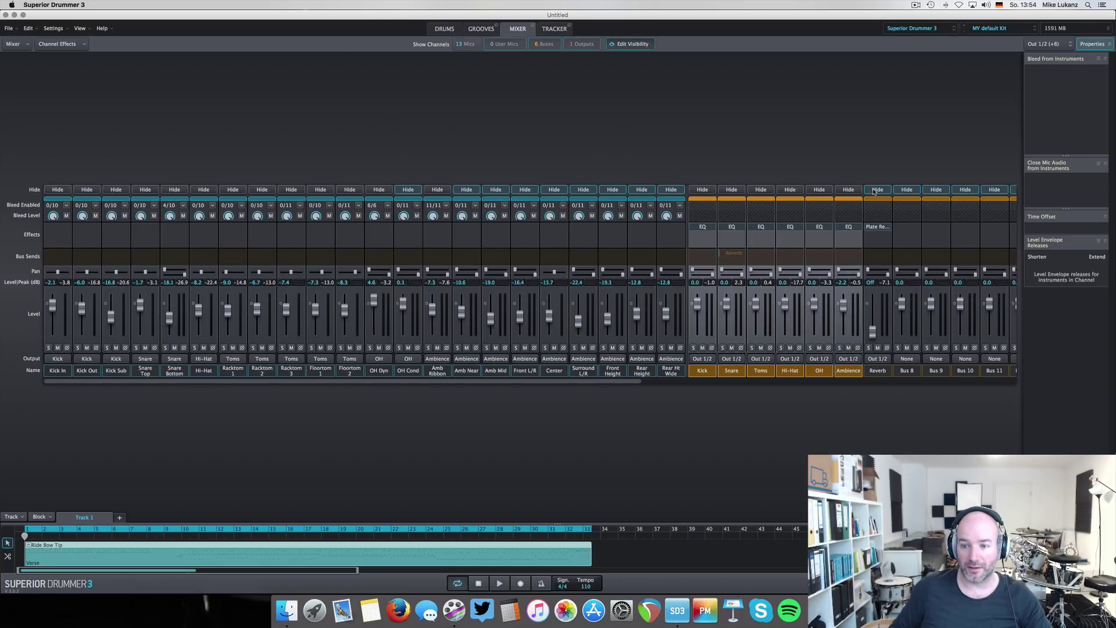
{"action": "left_click", "coordinate": [629, 45]}
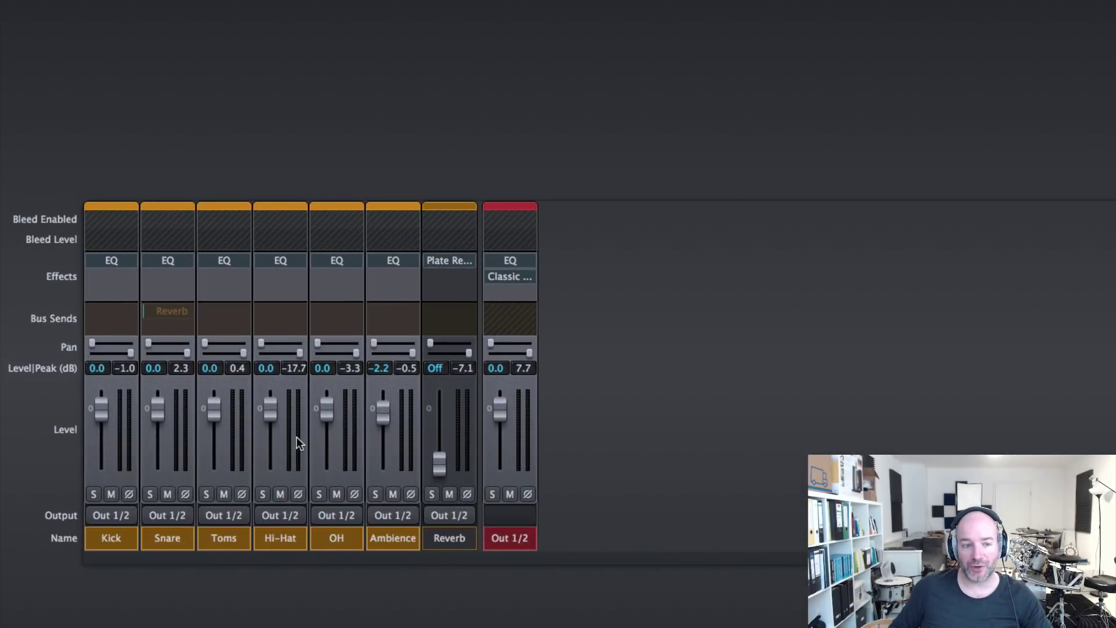
{"action": "left_click", "coordinate": [155, 311]}
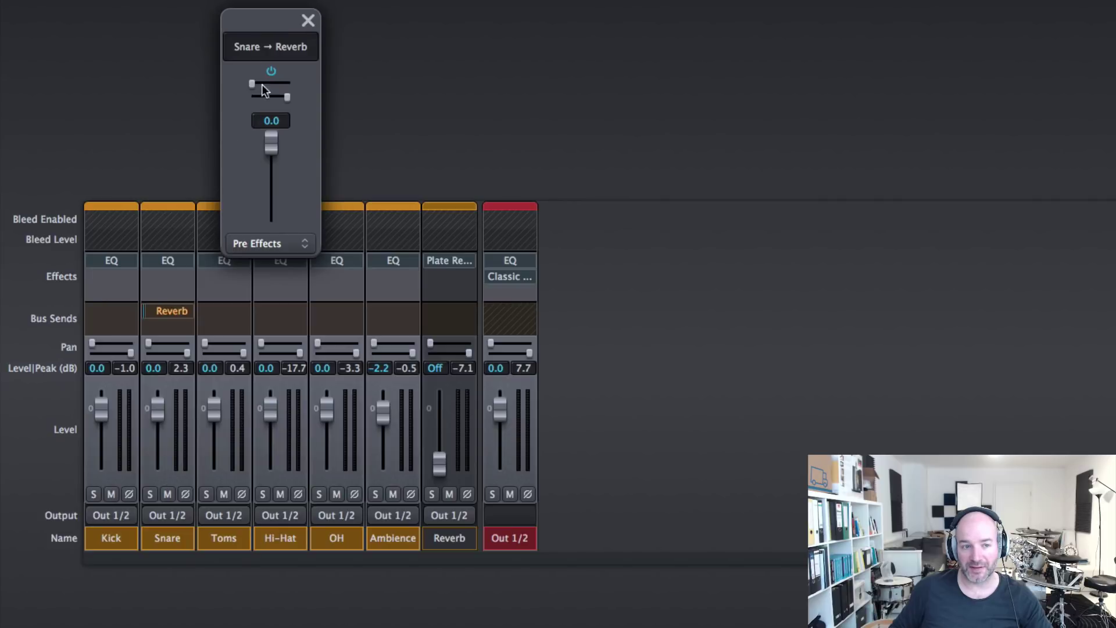
{"action": "left_click", "coordinate": [307, 21]}
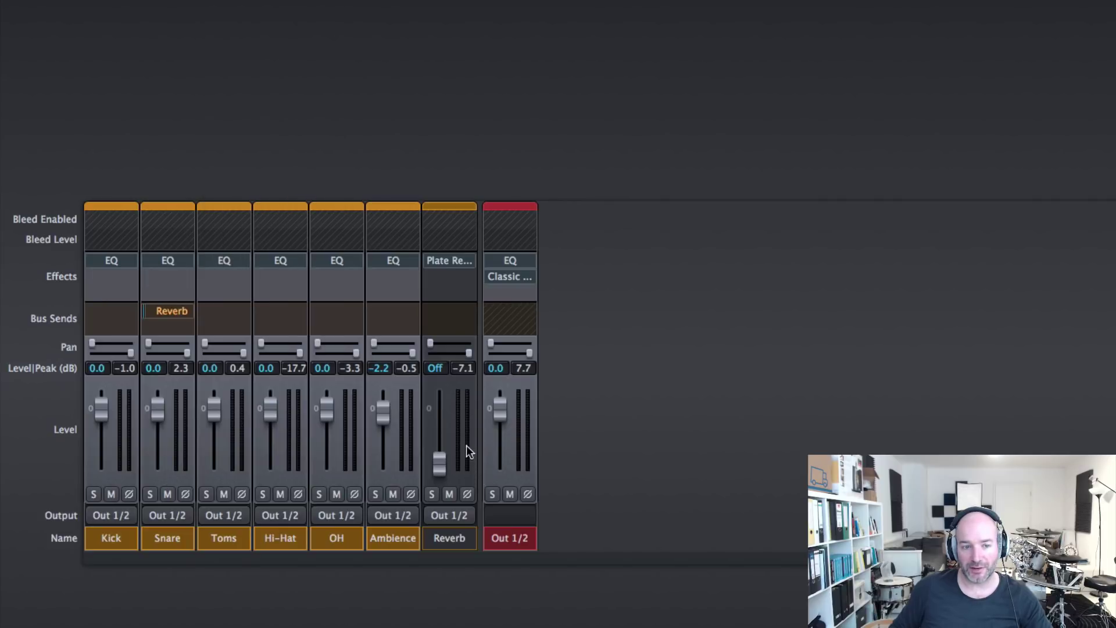
Bypass the plate reverb on the Reverb bus and solo that bus with its level reset to 0.0 dB.
{"action": "left_click", "coordinate": [438, 259]}
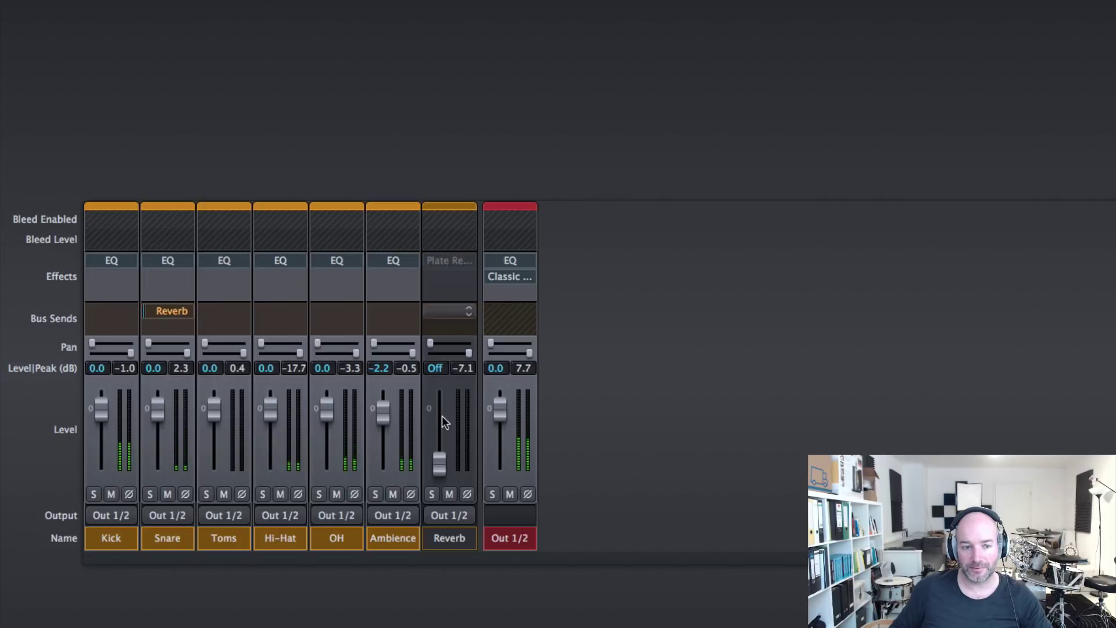
{"action": "left_click", "coordinate": [431, 493]}
{"action": "left_click", "coordinate": [439, 462], "text": "alt"}
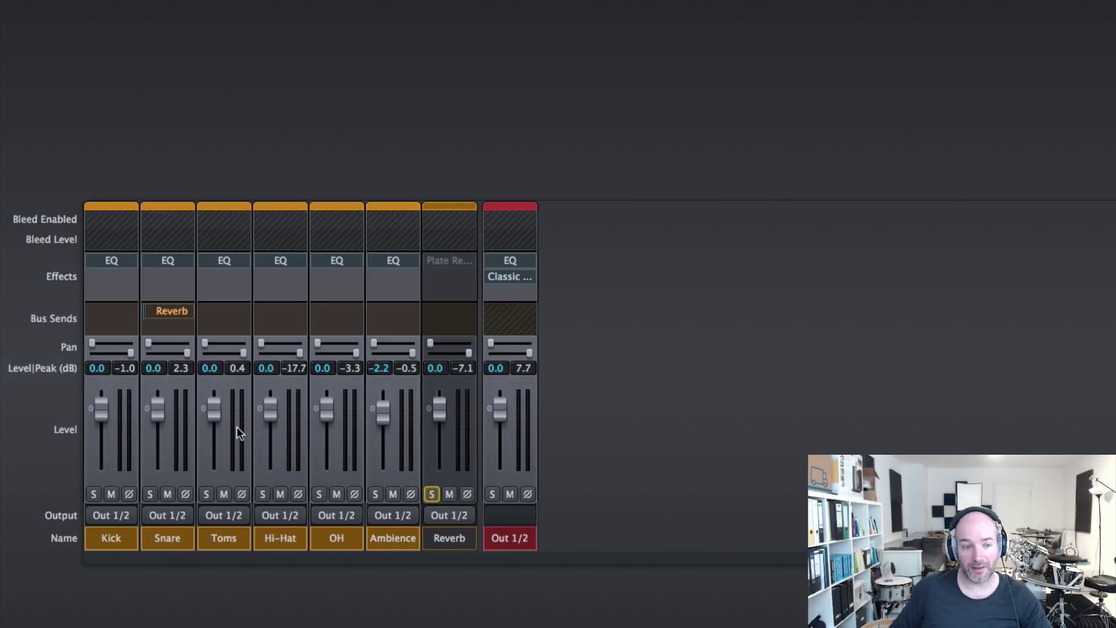
Re-enable the plate reverb, unsolo the Reverb bus, lower its level to -10.7 dB, and compare the mix with that bus muted and unmuted.
{"action": "left_click", "coordinate": [433, 259]}
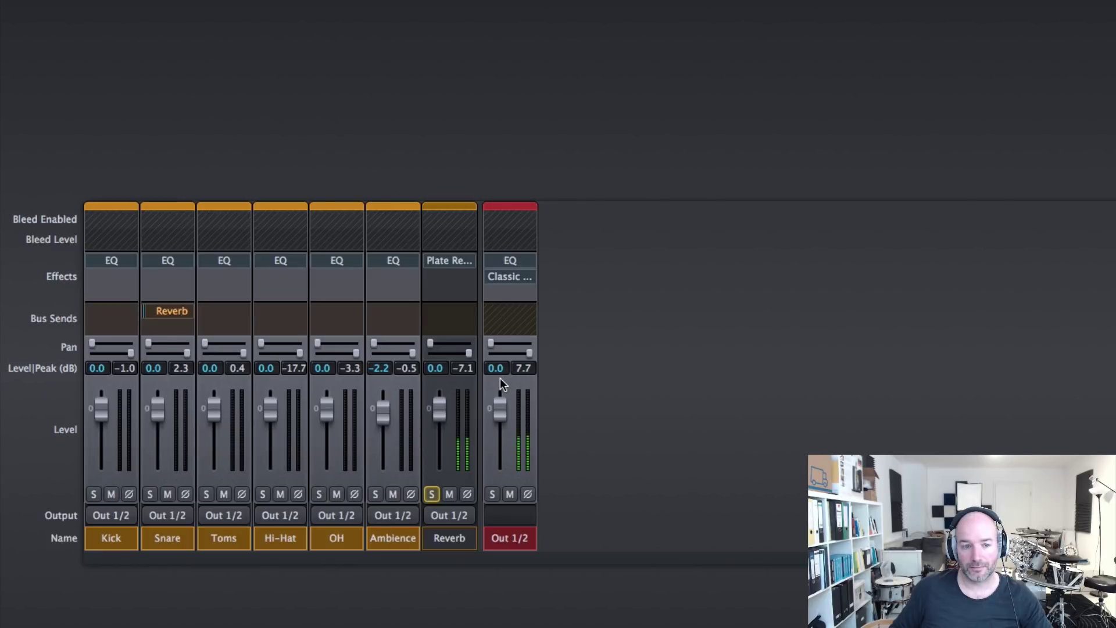
{"action": "left_click", "coordinate": [432, 493]}
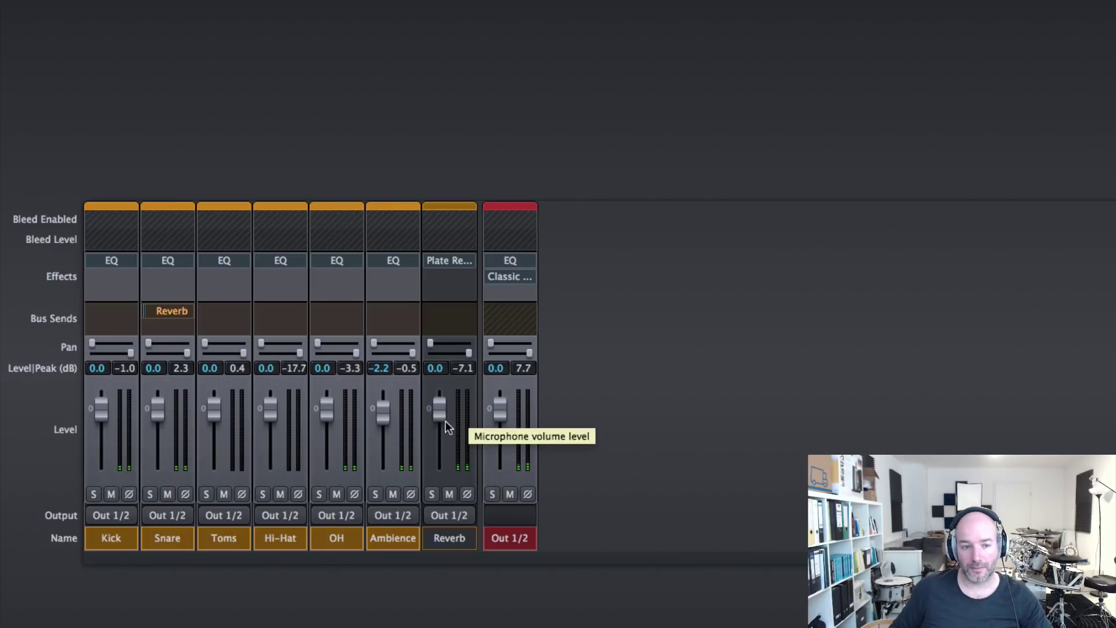
{"action": "mouse_move", "coordinate": [441, 412]}
{"action": "left_mouse_down"}
{"action": "mouse_move", "coordinate": [443, 469]}
{"action": "mouse_move", "coordinate": [440, 429]}
{"action": "left_mouse_up"}
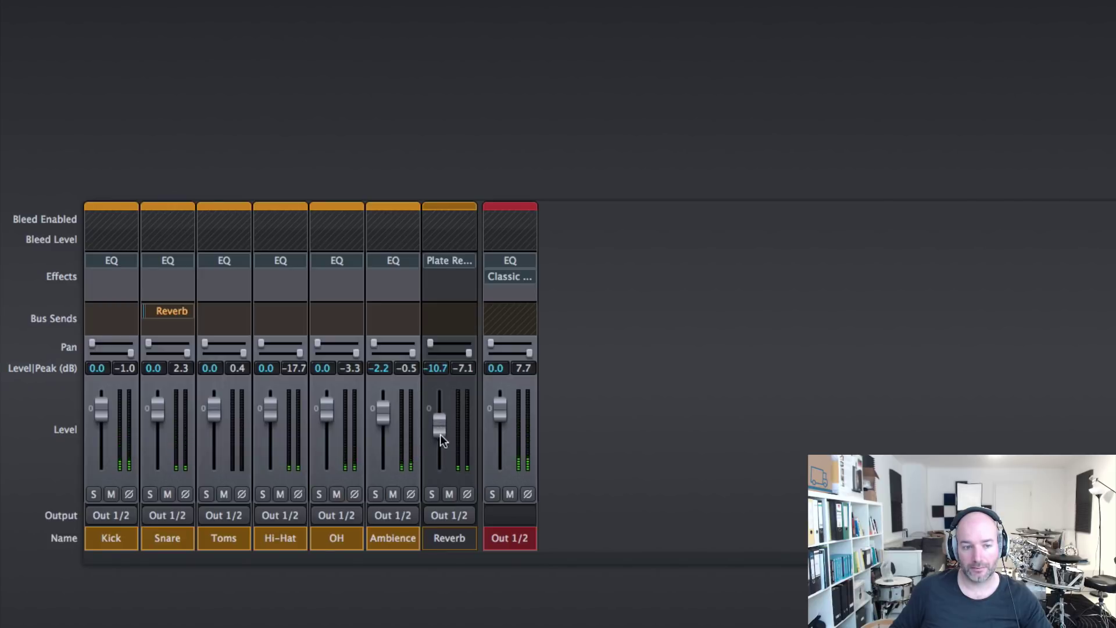
{"action": "left_click", "coordinate": [451, 494]}
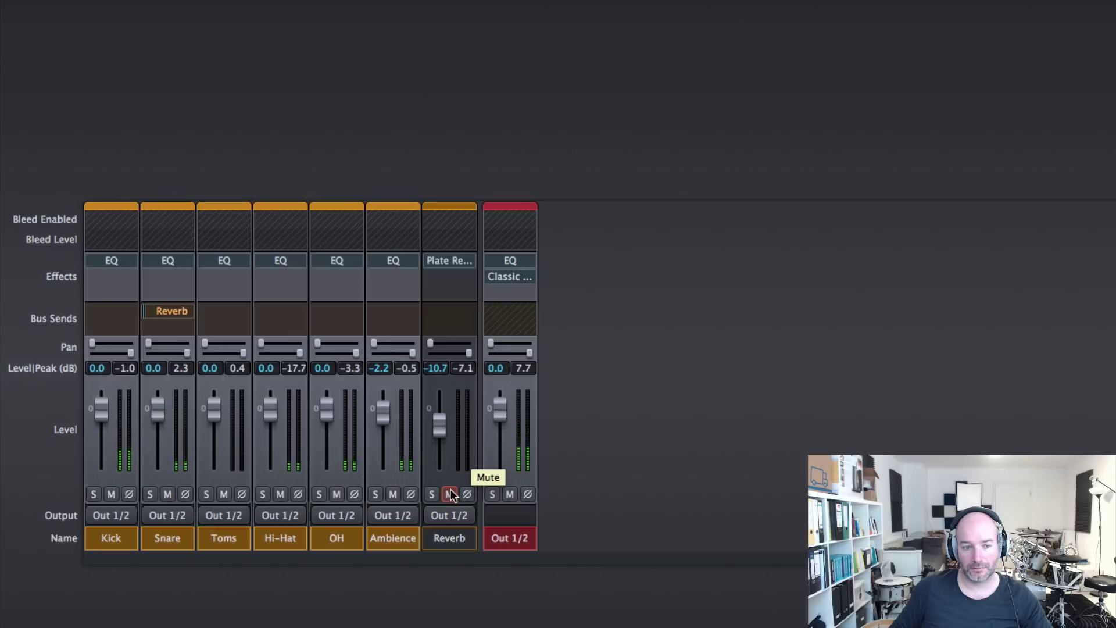
{"action": "left_click", "coordinate": [451, 493]}
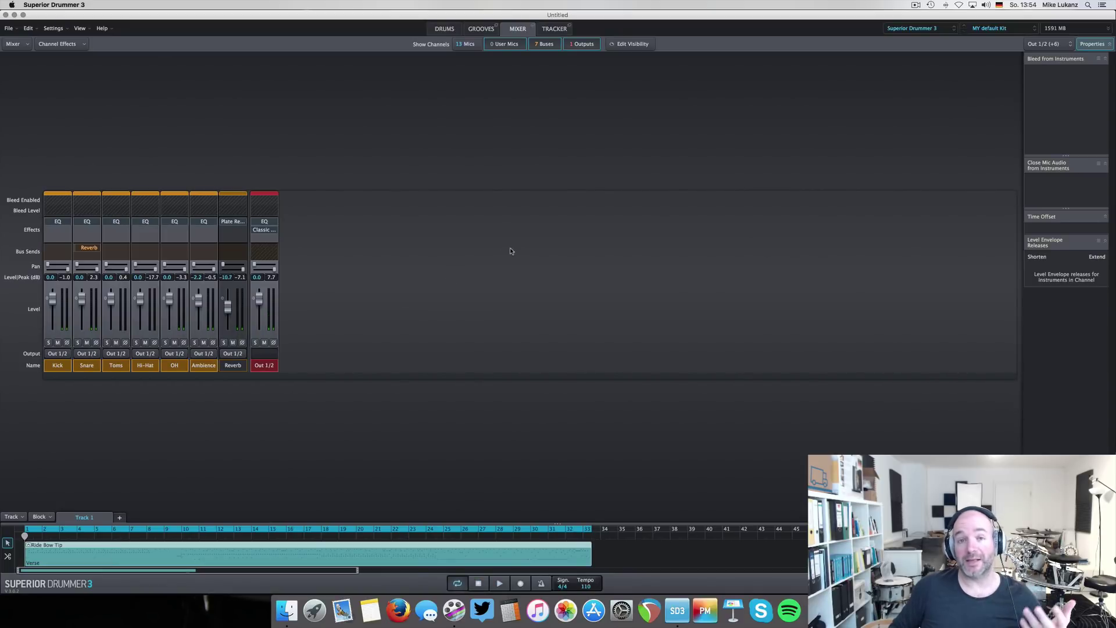
Save the current drums and mixer setup as a new preset named "My Default Kit Reverb".
{"action": "left_click", "coordinate": [983, 30]}
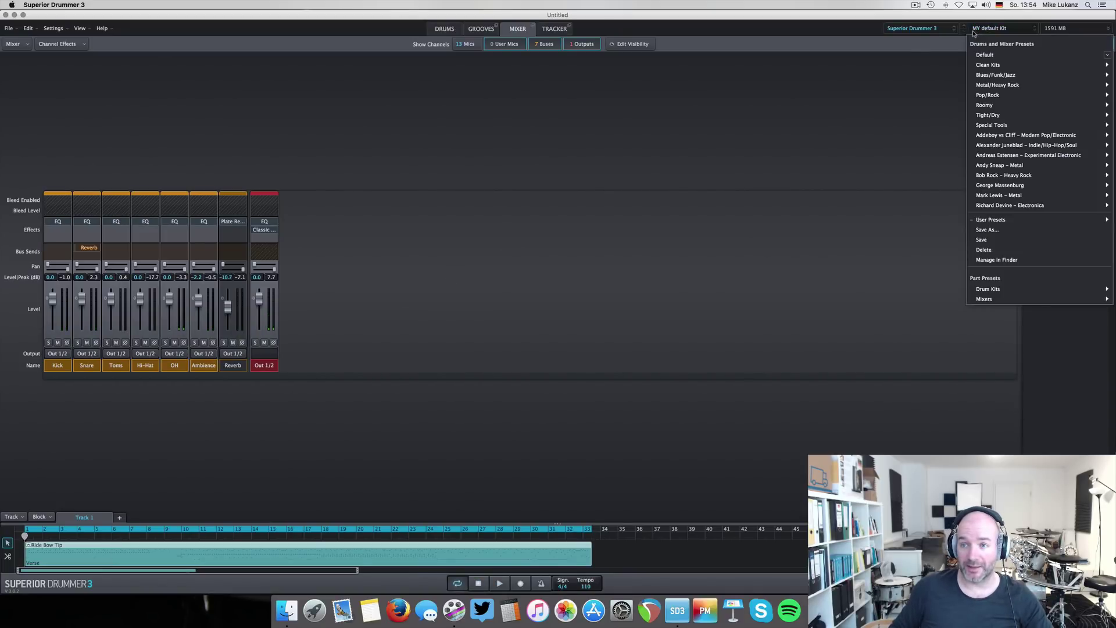
{"action": "left_click", "coordinate": [983, 230]}
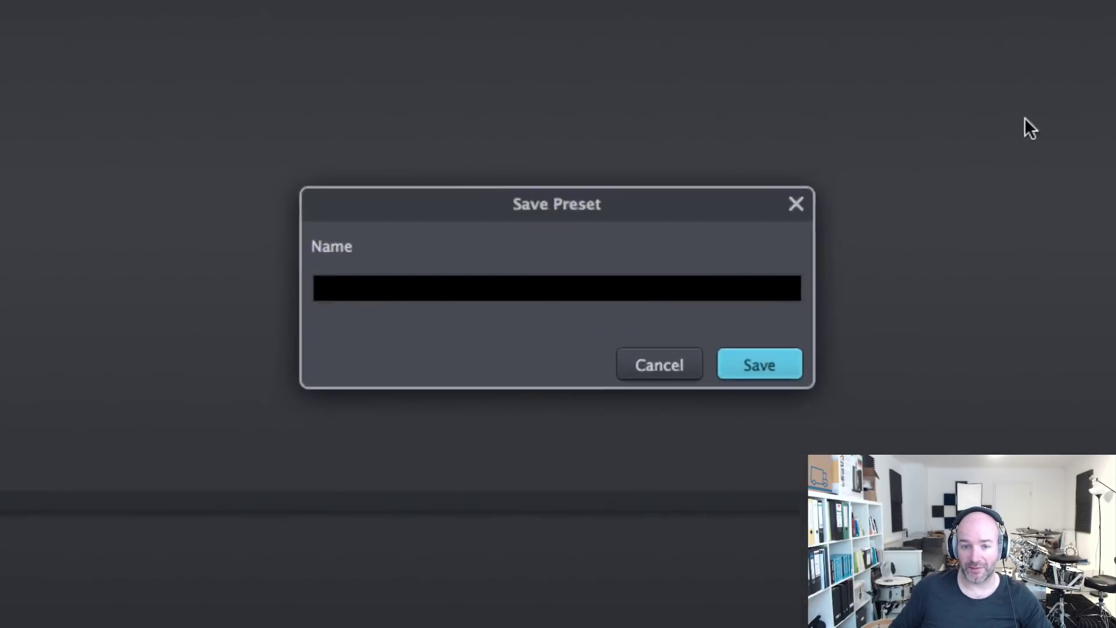
{"action": "type", "text": "My Defaut"}
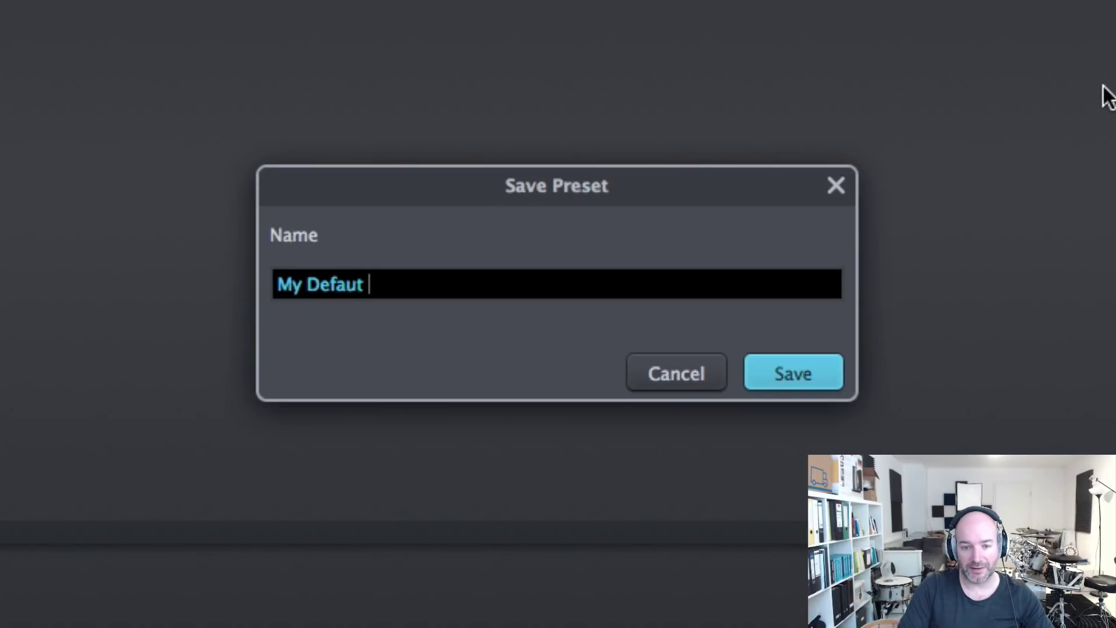
{"action": "key", "text": "BackSpace"}
{"action": "key", "text": "BackSpace"}
{"action": "type", "text": "lt Kit"}
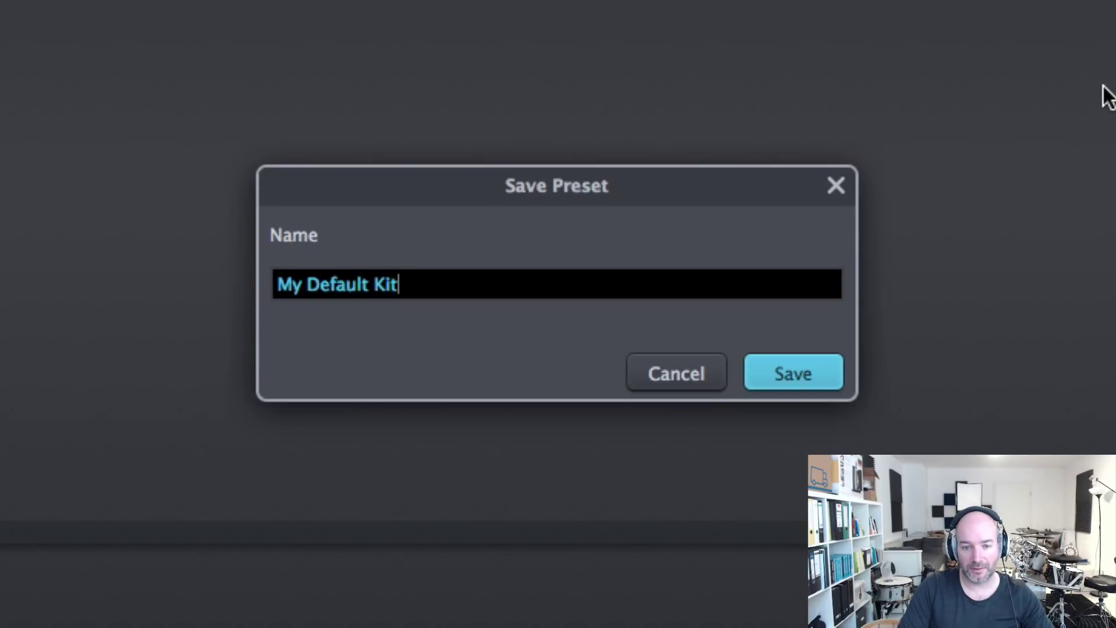
{"action": "type", "text": " Reverb"}
{"action": "key", "text": "Return"}
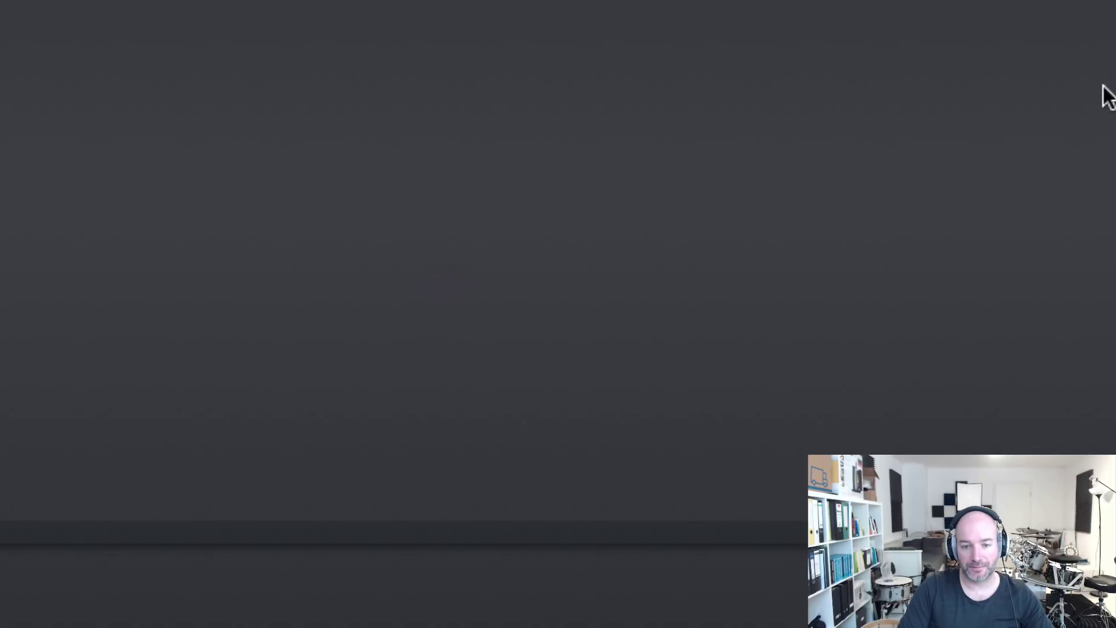